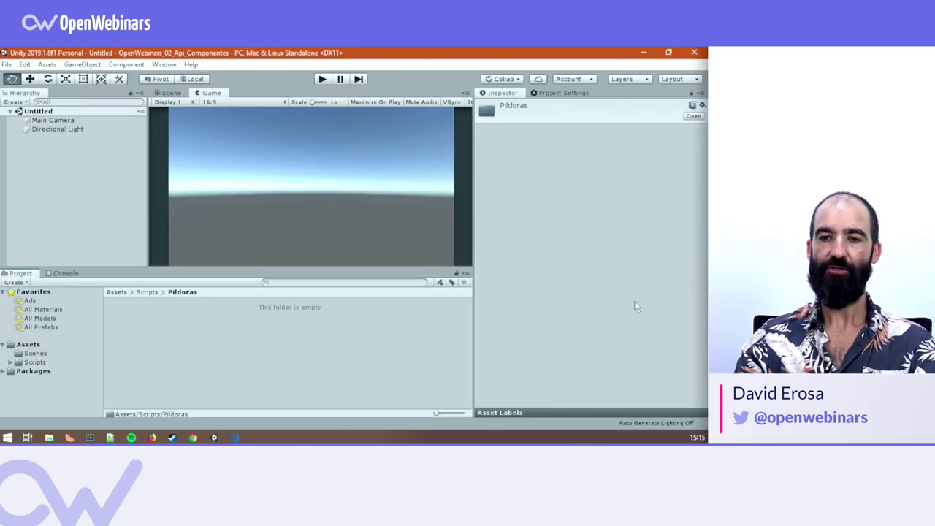
# - Create a C# script named InstantiateOnMouseClick in Pildoras and open it in Visual Studio
pyautogui.rightClick(164, 336)
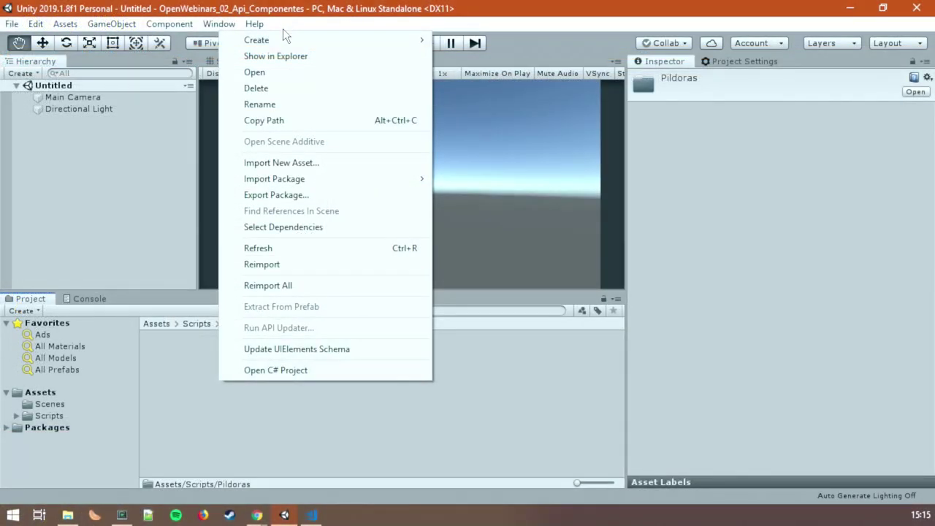
pyautogui.moveTo(282, 38)
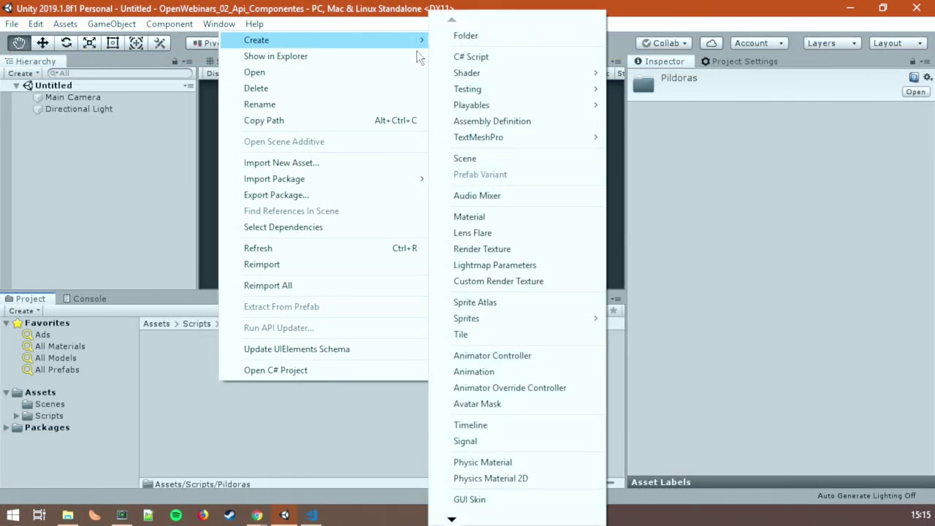
pyautogui.click(518, 57)
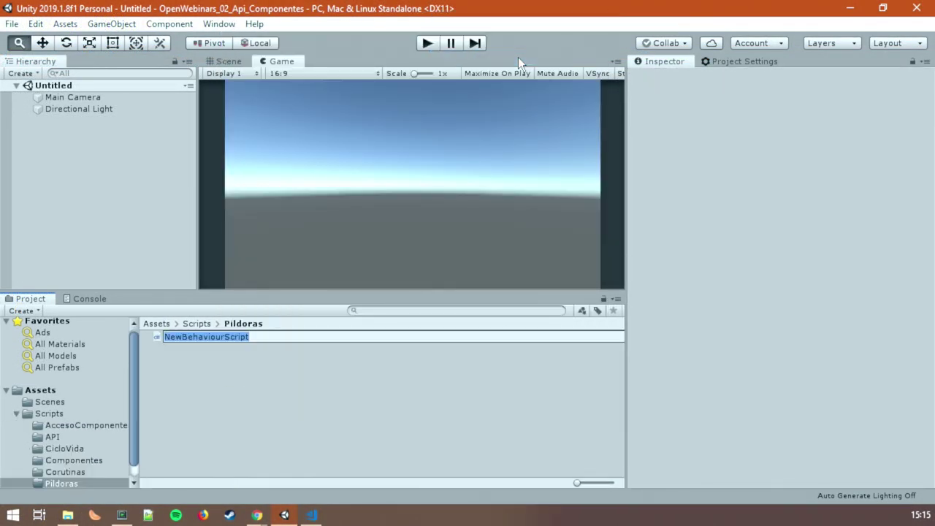
pyautogui.write('InstantiateOnMouseClick')
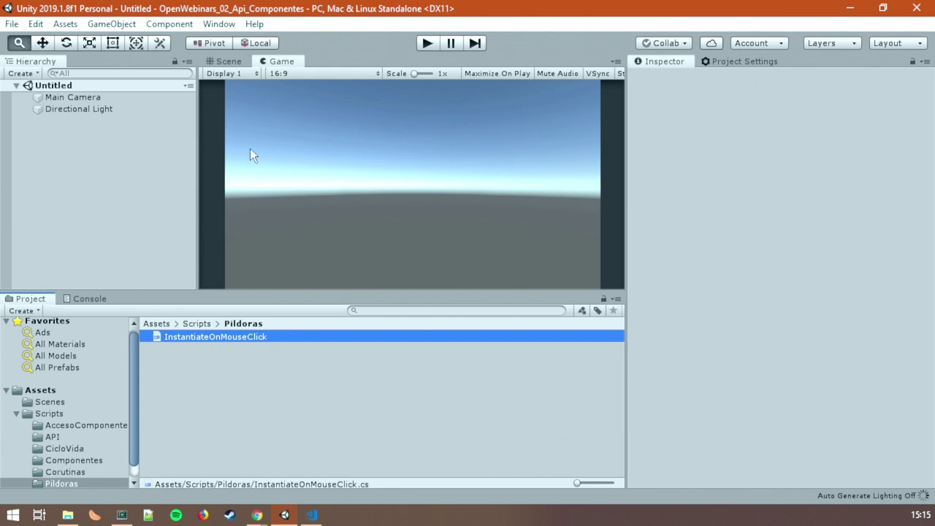
pyautogui.doubleClick(261, 337)
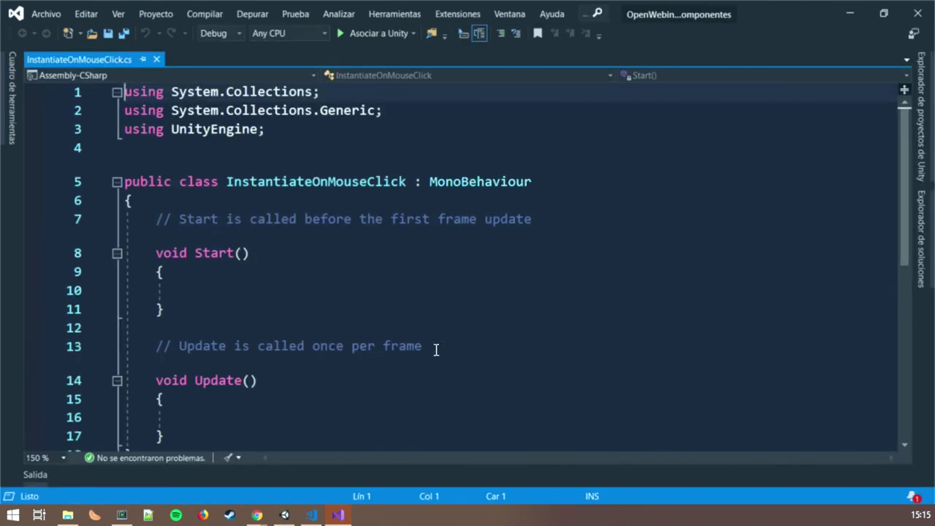
# - Delete Start and the template comments, then add an if (Input.GetMouseButtonDown(0)) block in Update
pyautogui.moveTo(436, 351); pyautogui.dragTo(99, 235)
pyautogui.press('Delete')
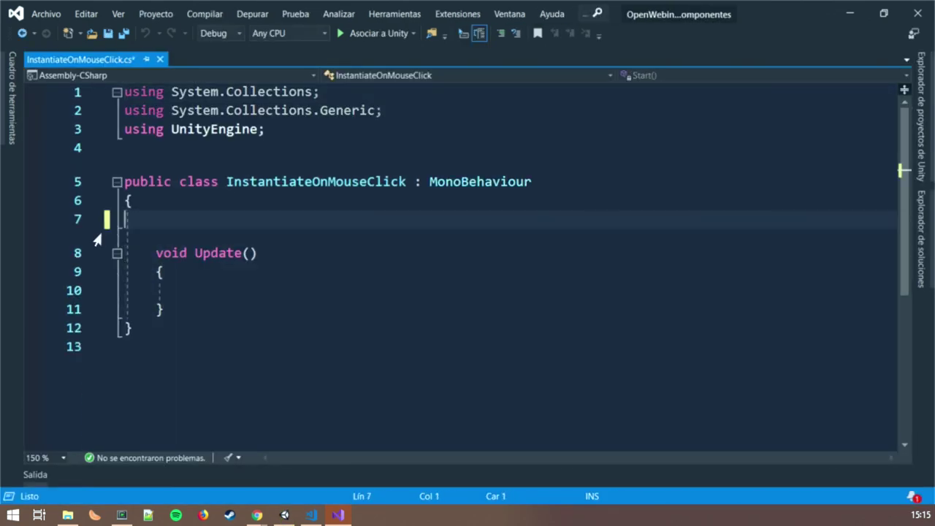
pyautogui.press('BackSpace')
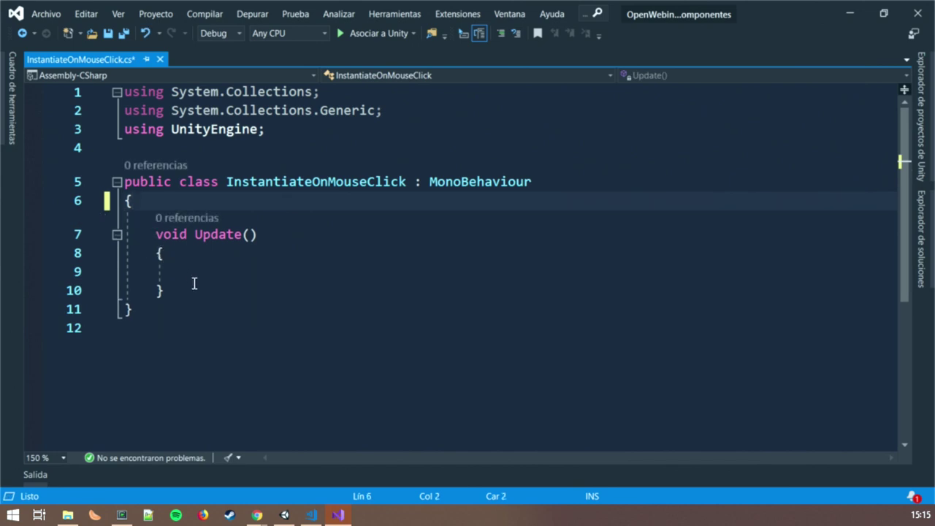
pyautogui.click(195, 275)
pyautogui.write('n')
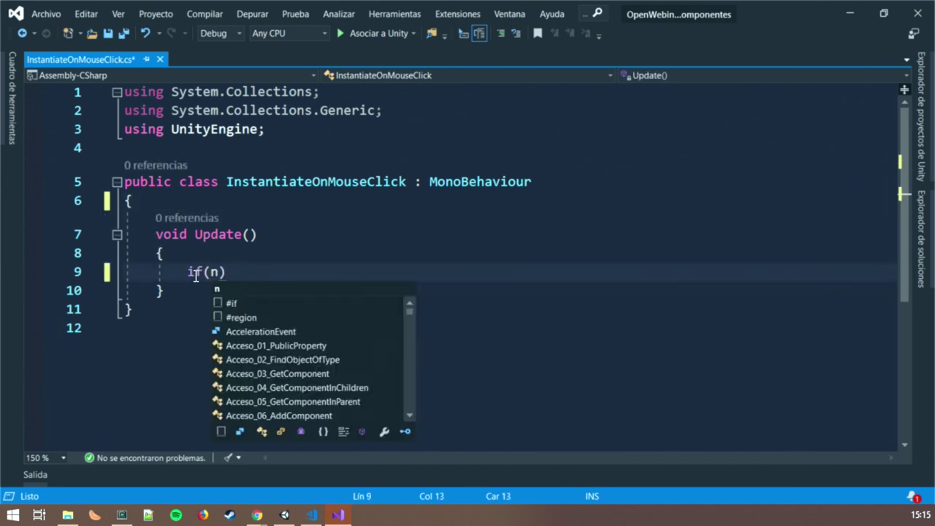
pyautogui.press('BackSpace')
pyautogui.write('Input.GetM')
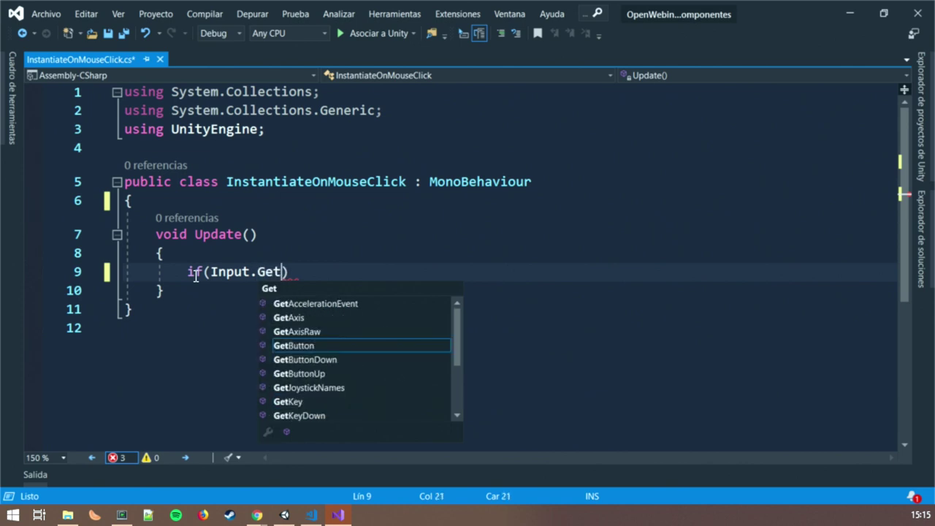
pyautogui.write('ouse')
pyautogui.press('Down')
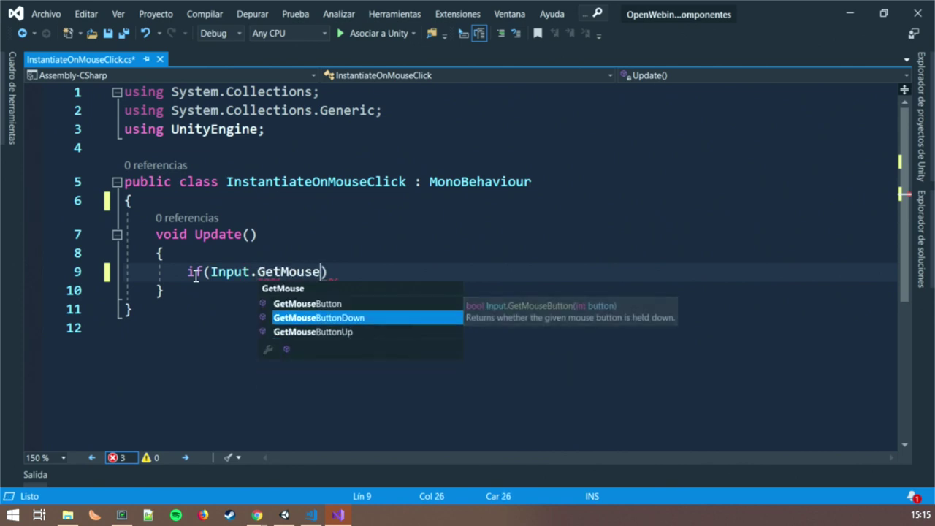
pyautogui.press('Tab')
pyautogui.write('(0)')
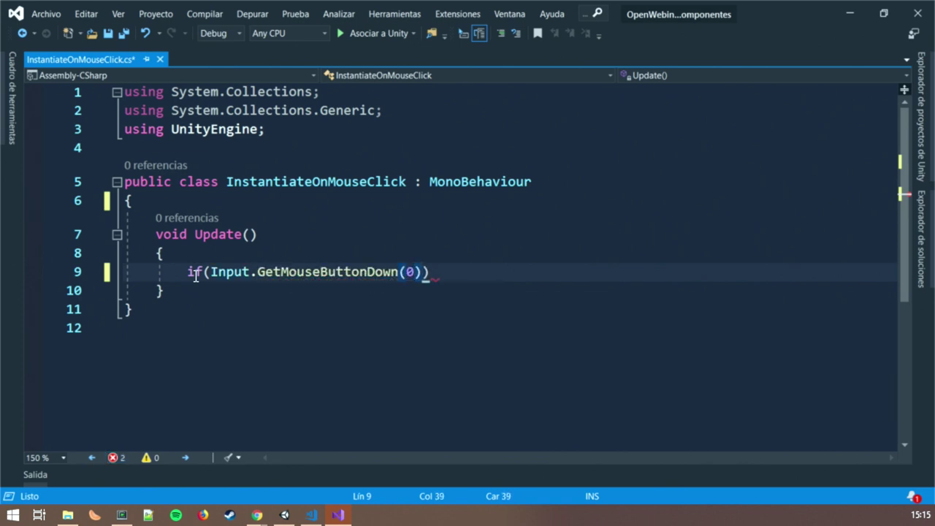
pyautogui.write('{')
pyautogui.press('Return')
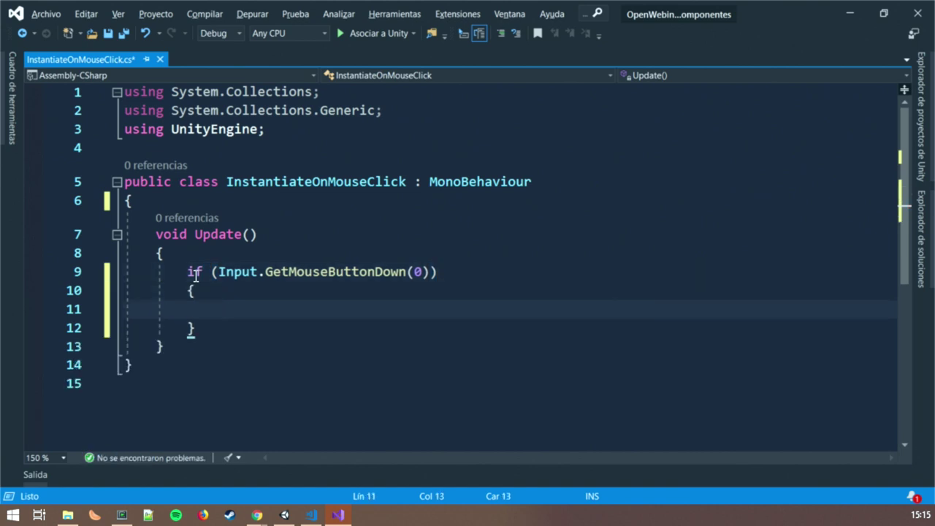
# - Call InstantiateOnPosition(Input.mousePosition); inside the if block and save the script
pyautogui.write('InstantiateO')
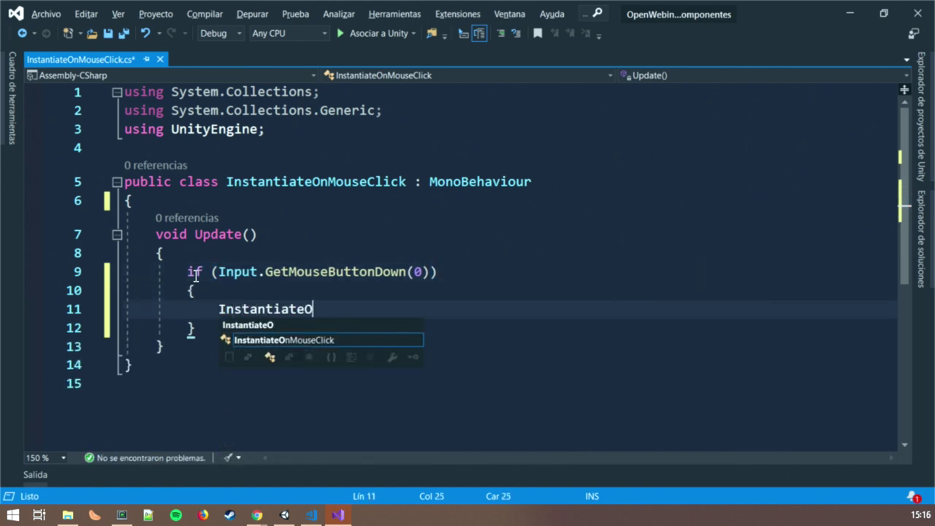
pyautogui.write('NPoi')
pyautogui.press('BackSpace')
pyautogui.press('BackSpace')
pyautogui.write('npos')
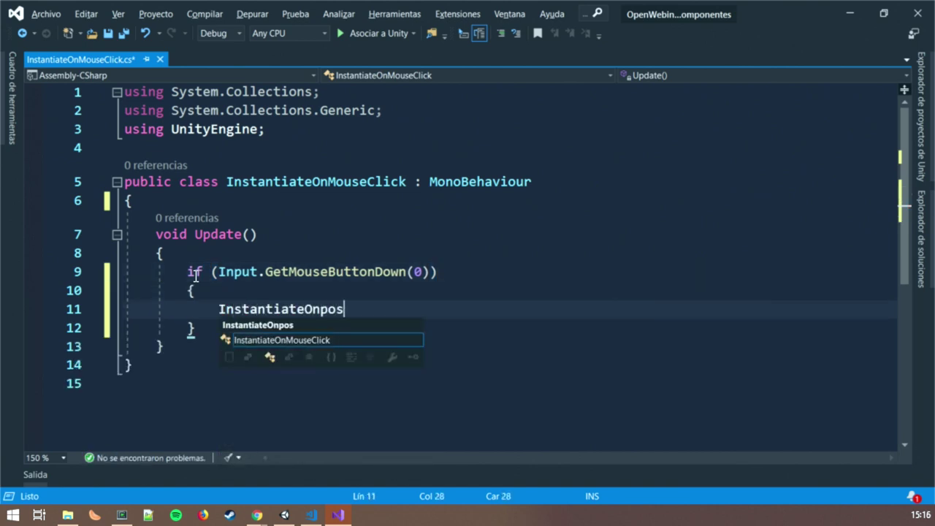
pyautogui.write('iio')
pyautogui.press('BackSpace')
pyautogui.press('BackSpace')
pyautogui.write('(')
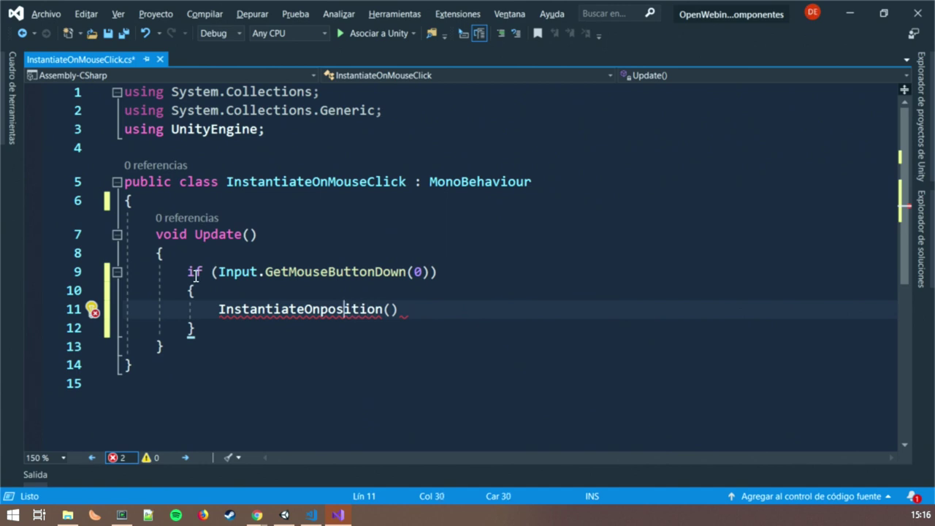
pyautogui.press('BackSpace')
pyautogui.write('P')
pyautogui.click(393, 309)
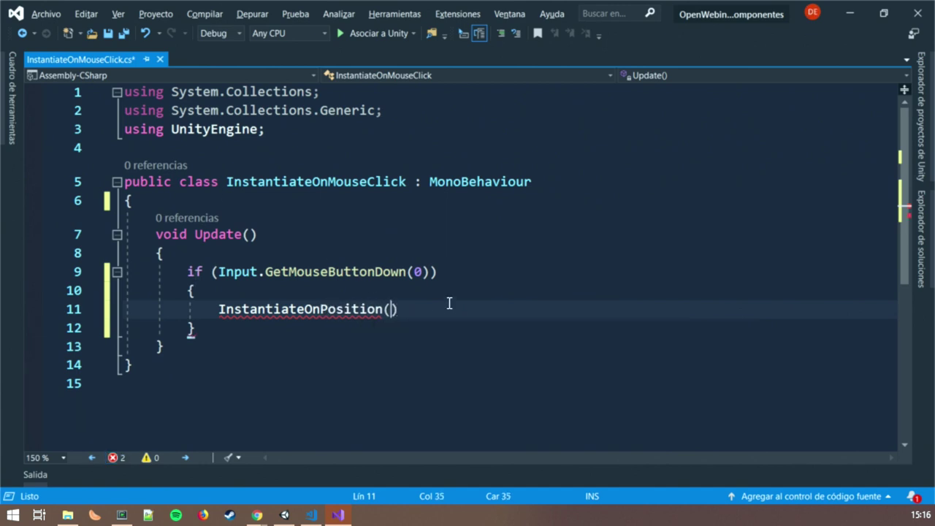
pyautogui.write('Input.mouse')
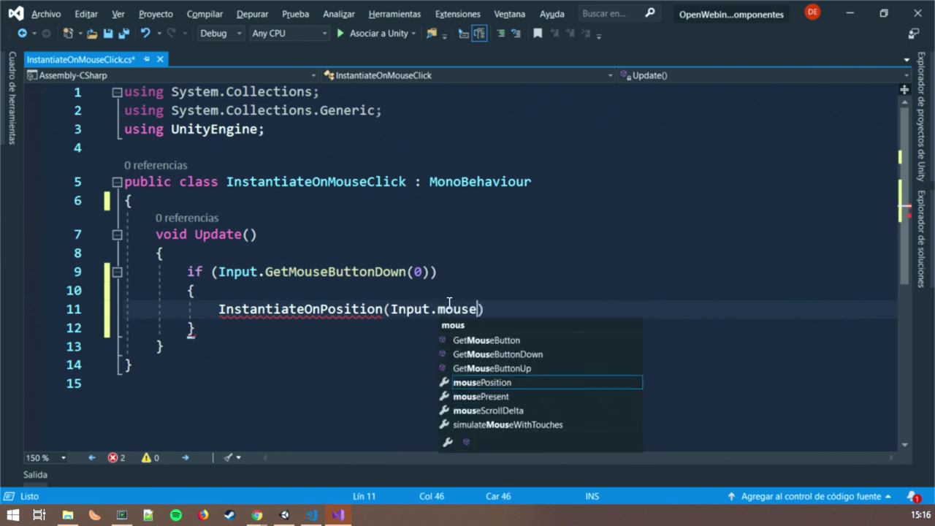
pyautogui.write('po')
pyautogui.press('Tab')
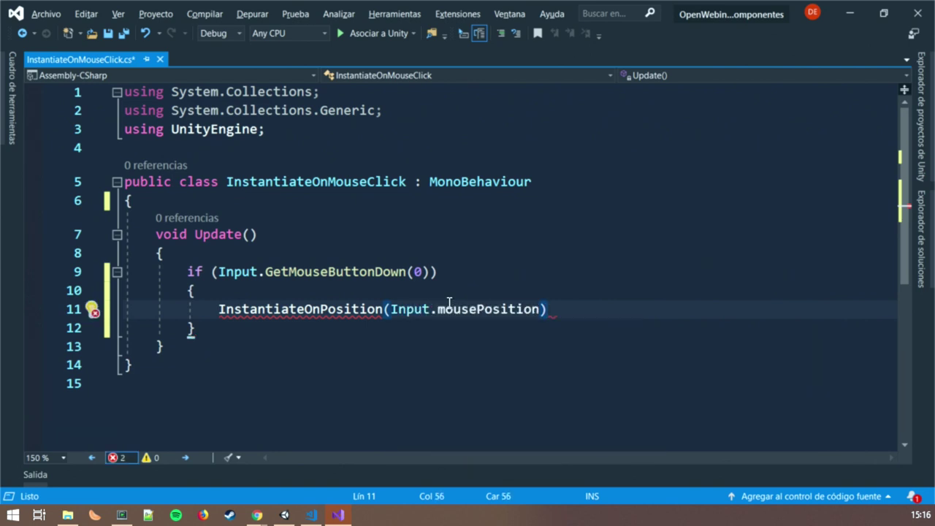
pyautogui.write(';')
pyautogui.hotkey('ctrl', 's')
# - Copy the InstantiateOnPosition name and paste it on a new line below Update
pyautogui.doubleClick(356, 311)
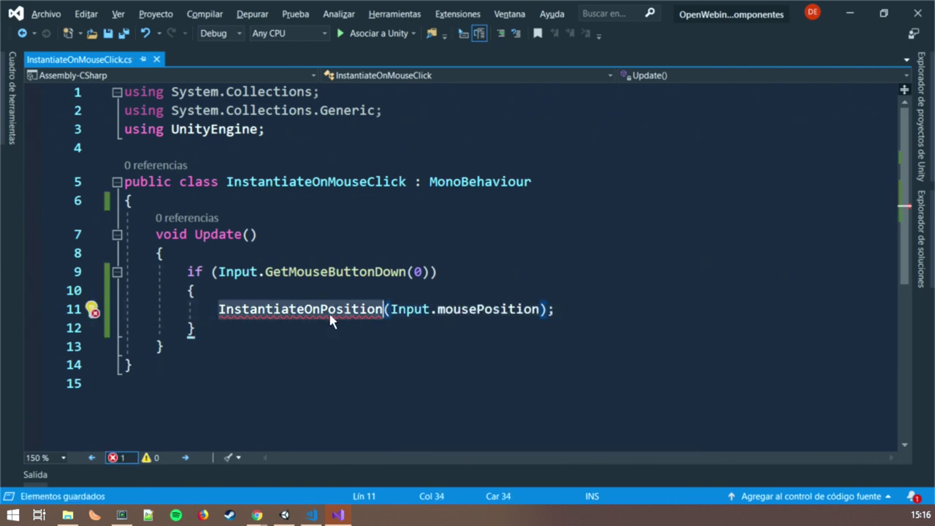
pyautogui.hotkey('ctrl', 'c')
pyautogui.click(198, 350)
pyautogui.press('Return')
pyautogui.press('Return')
pyautogui.hotkey('ctrl', 'v')
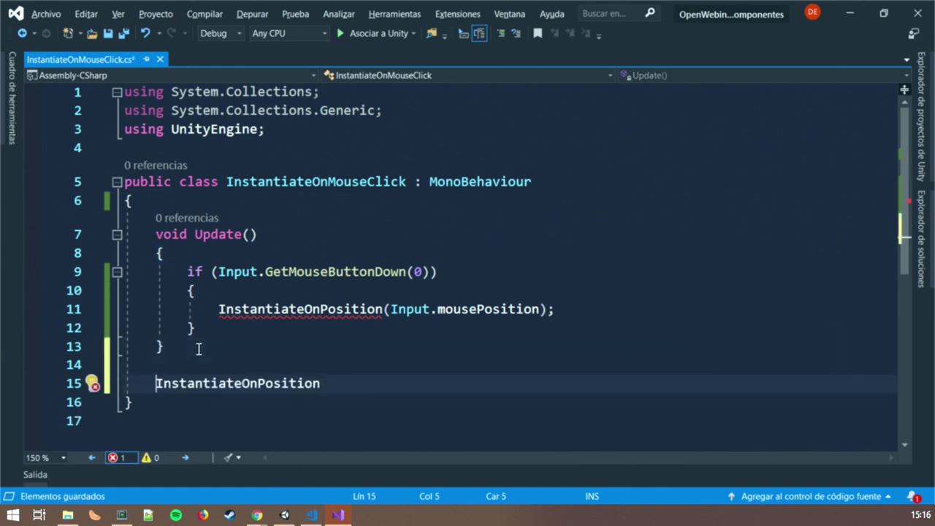
# - Declare the method as void InstantiateOnPosition(Vector3 mousePos) with an open body
pyautogui.write('void')
pyautogui.press('End')
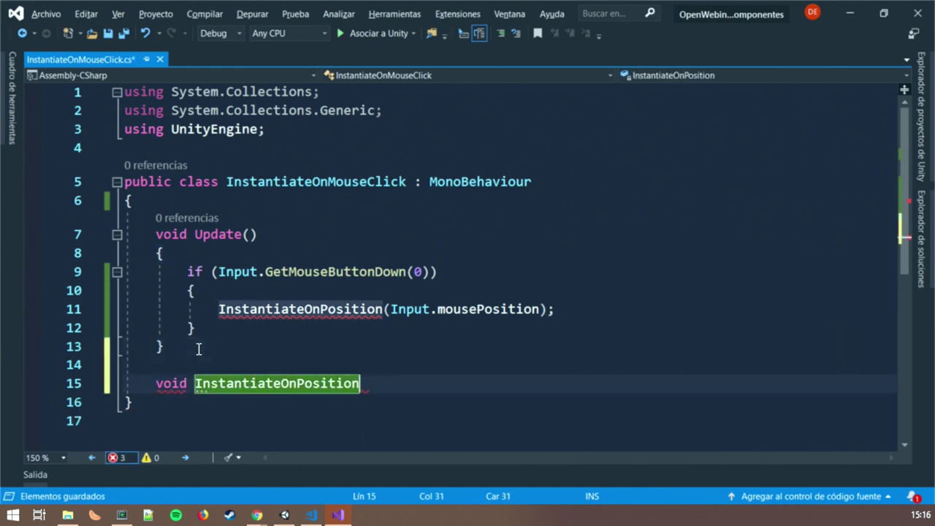
pyautogui.write('(Vec')
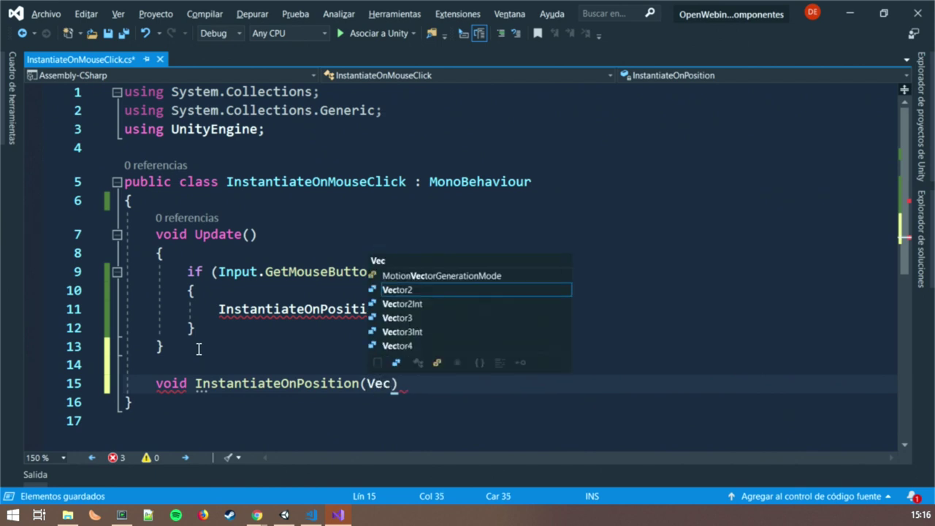
pyautogui.write('tor3 mous')
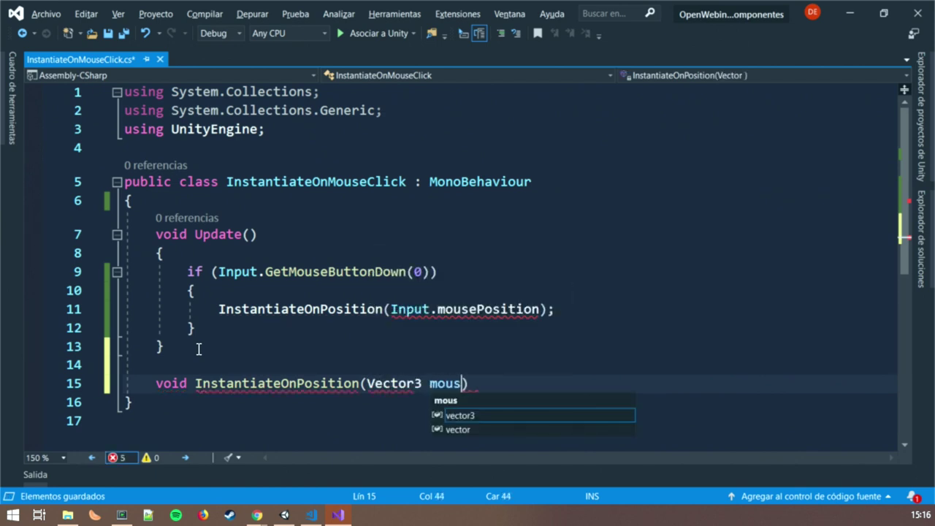
pyautogui.write('ePos) {')
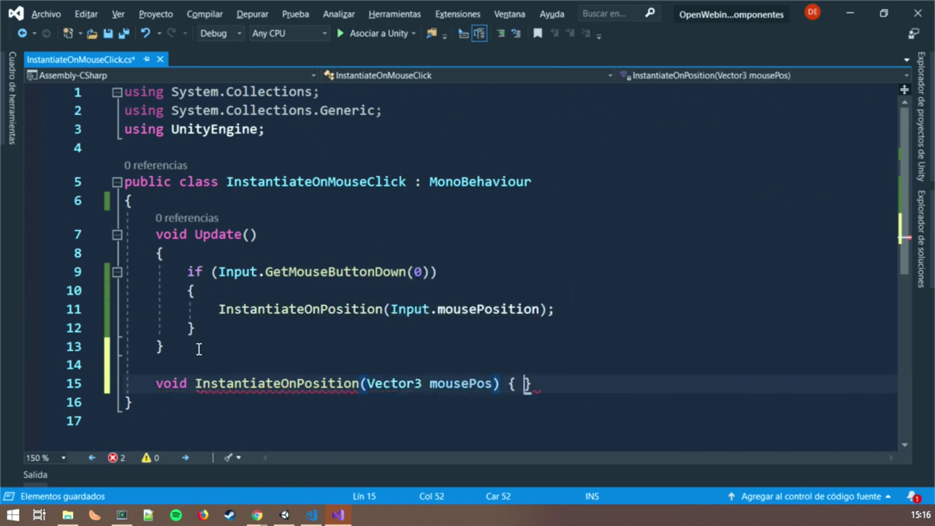
pyautogui.press('Return')
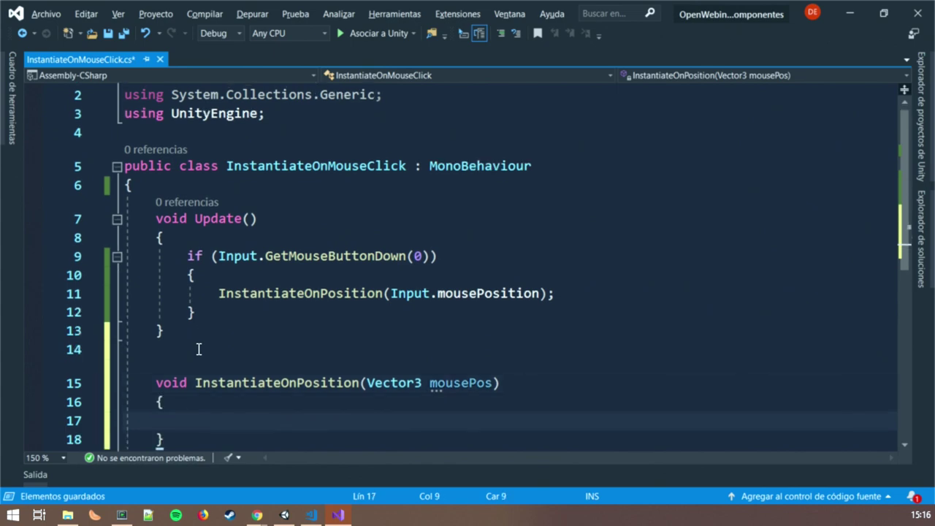
pyautogui.scroll(-1, 198, 350)
# - Add Ray ray = Camera.main.ScreenPointToRay(mousePos); inside the method
pyautogui.write('Ray')
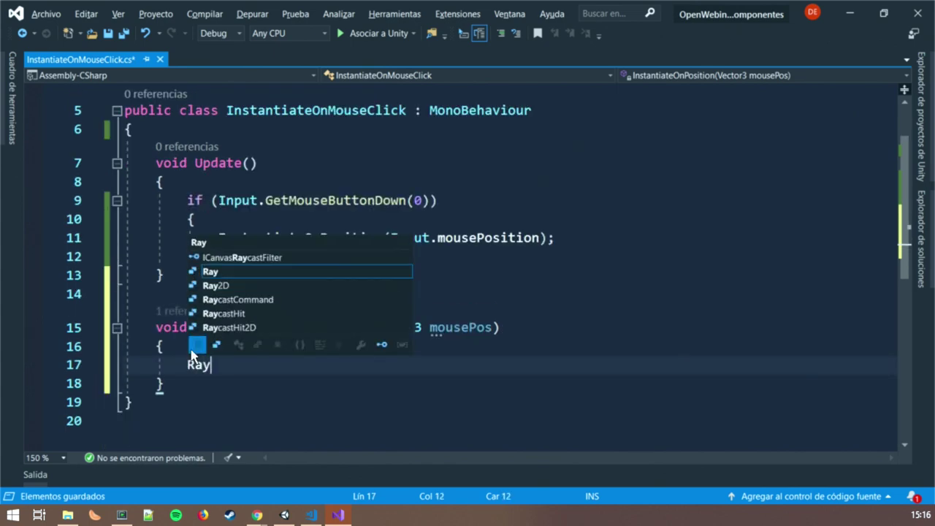
pyautogui.write(' ray =')
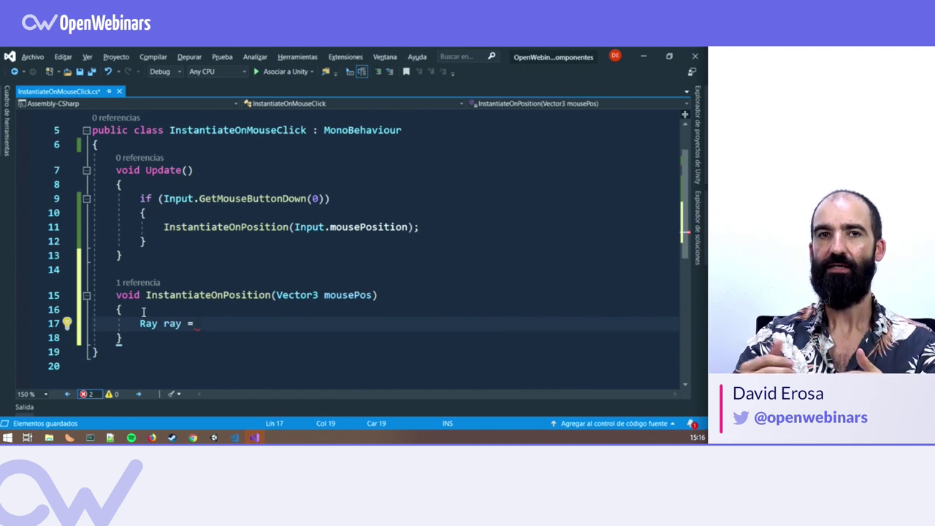
pyautogui.write('Camera.')
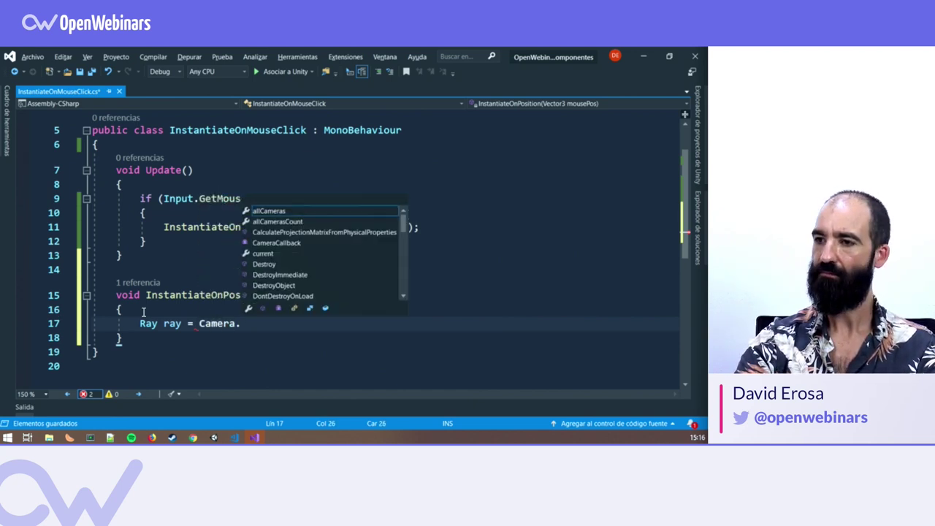
pyautogui.write('cam')
pyautogui.press('BackSpace')
pyautogui.press('BackSpace')
pyautogui.press('BackSpace')
pyautogui.write('mai')
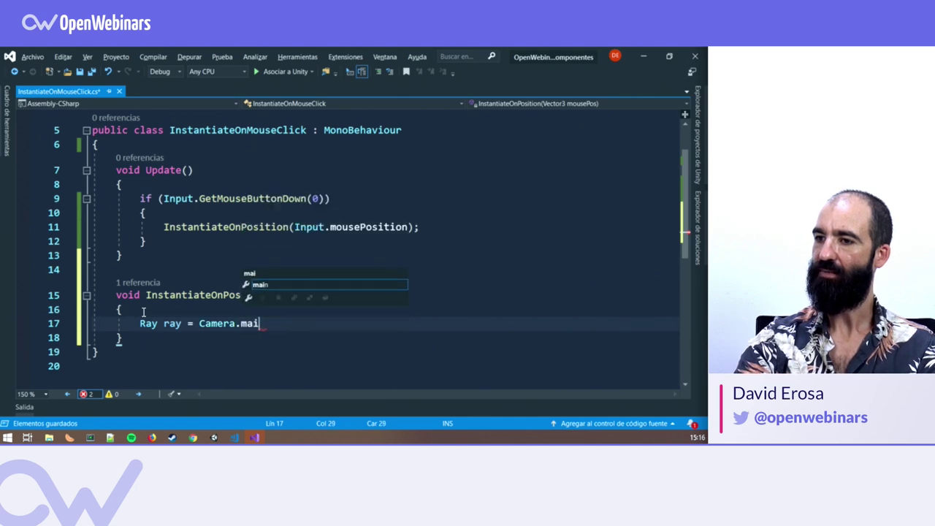
pyautogui.write('n.S')
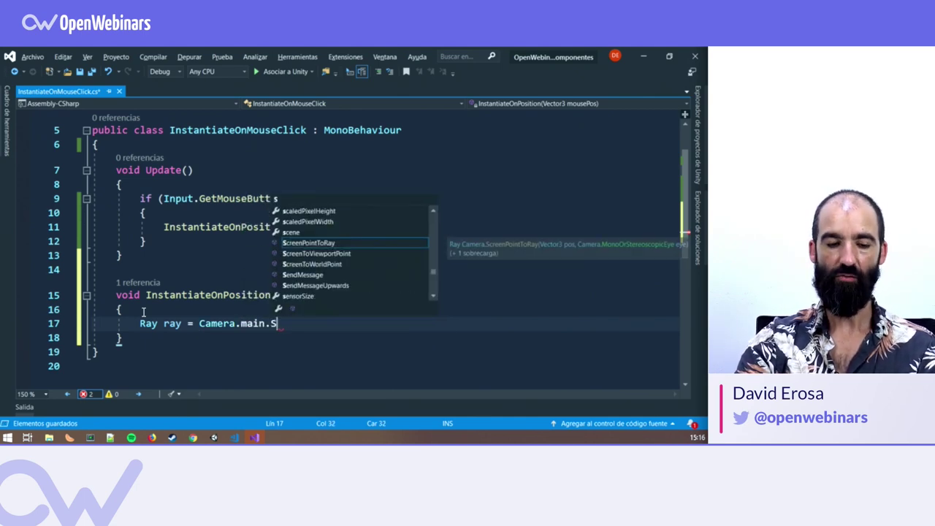
pyautogui.write('creen')
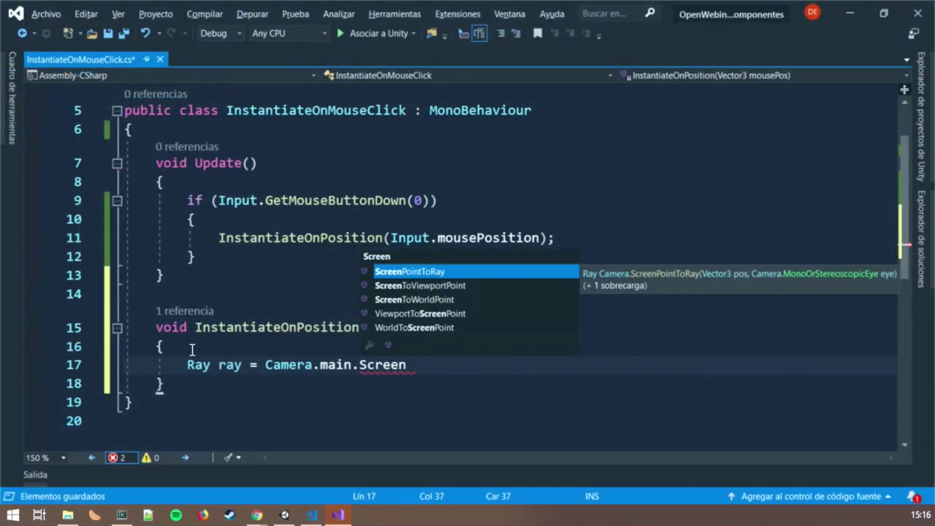
pyautogui.press('Tab')
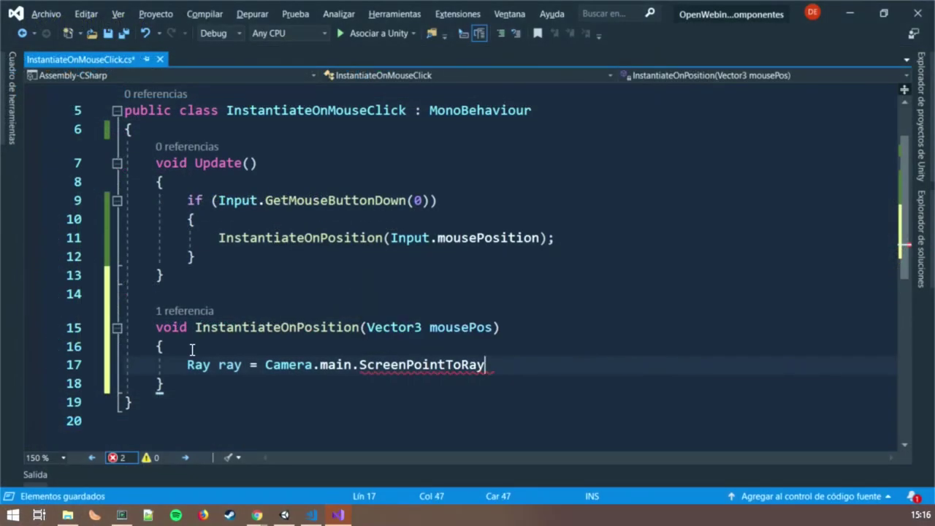
pyautogui.write('(')
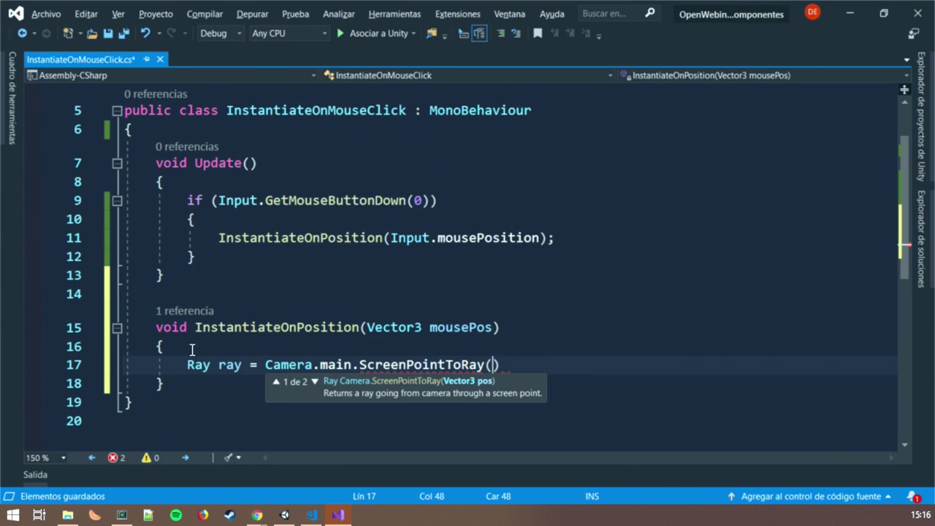
pyautogui.write('mousePo')
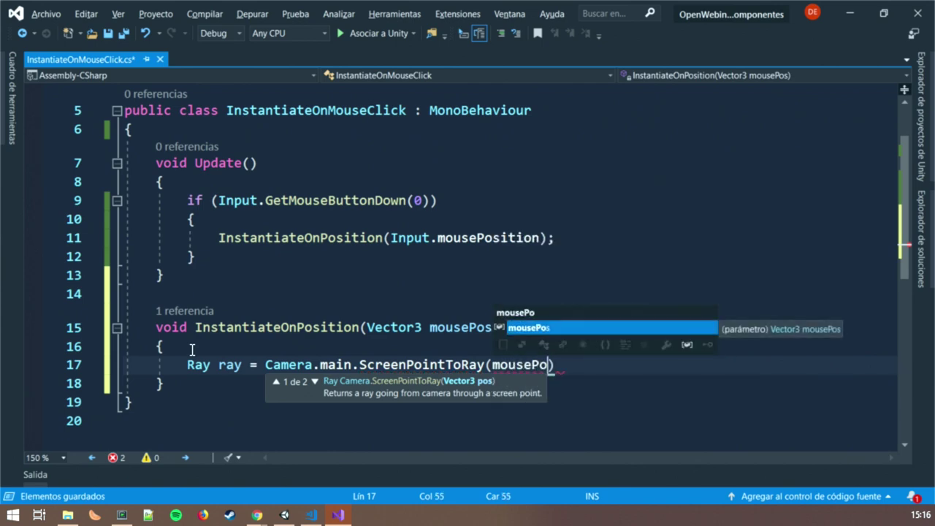
pyautogui.write('s);')
pyautogui.press('Return')
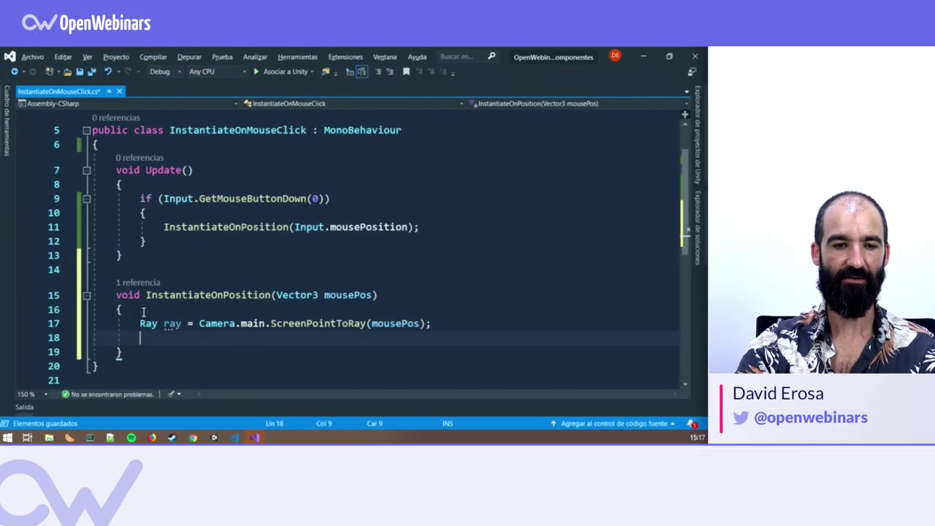
# - Add if(Physics.Raycast(ray, out RaycastHit info)) on the line after the ray
pyautogui.press('Return')
pyautogui.write('if(')
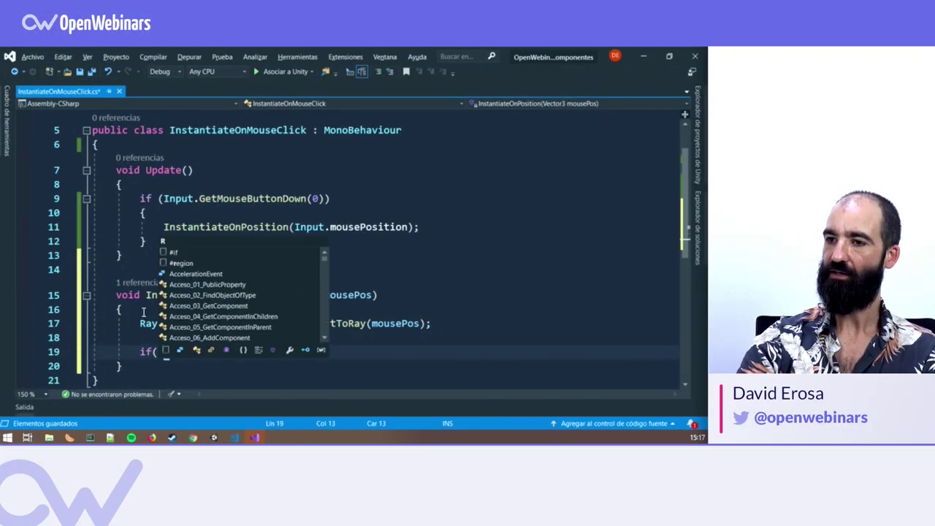
pyautogui.write('Physic')
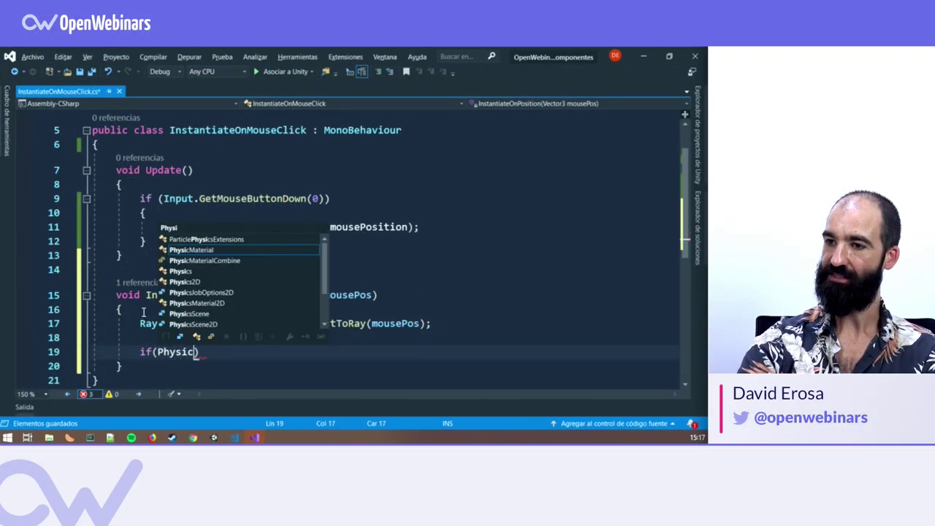
pyautogui.write('s.')
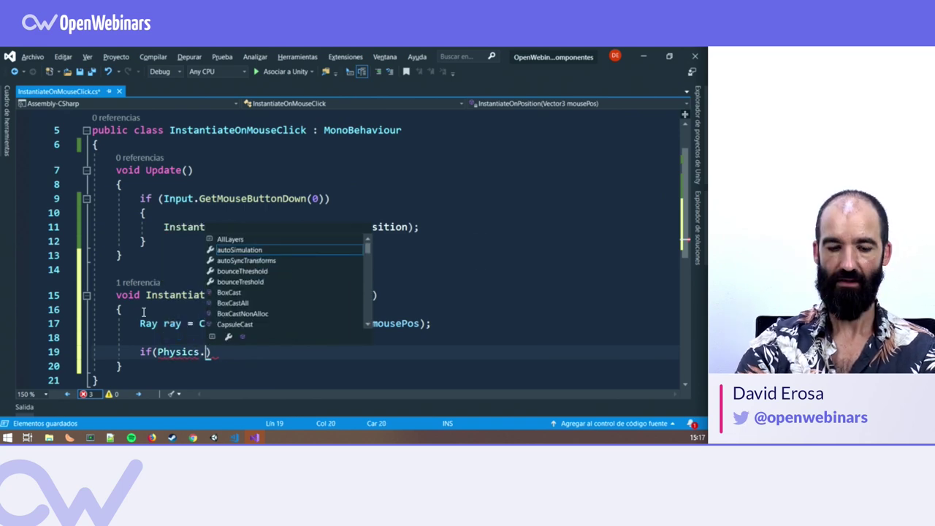
pyautogui.write('Raycast(')
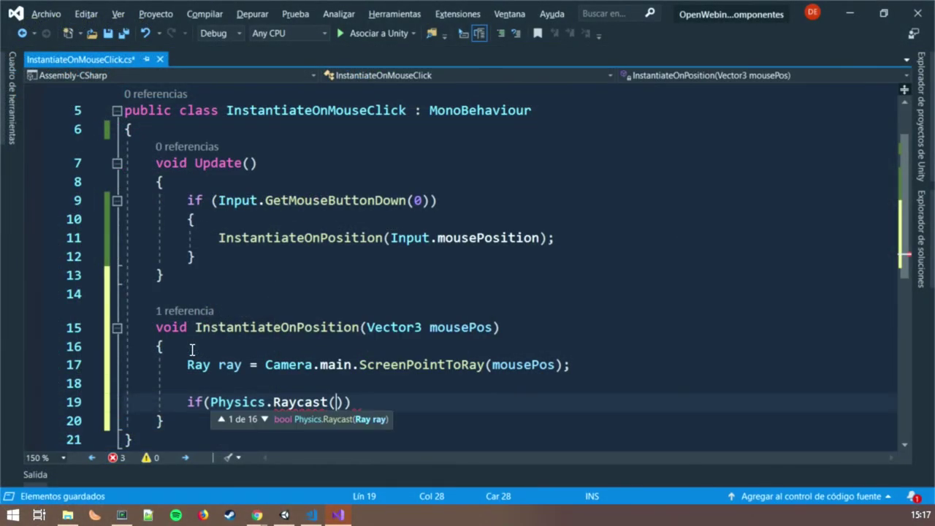
pyautogui.write('ra')
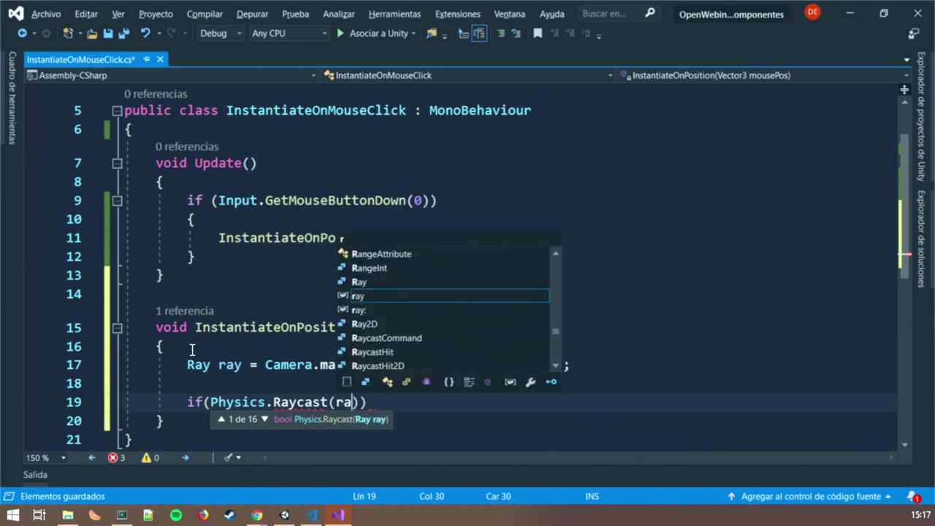
pyautogui.write('y, ')
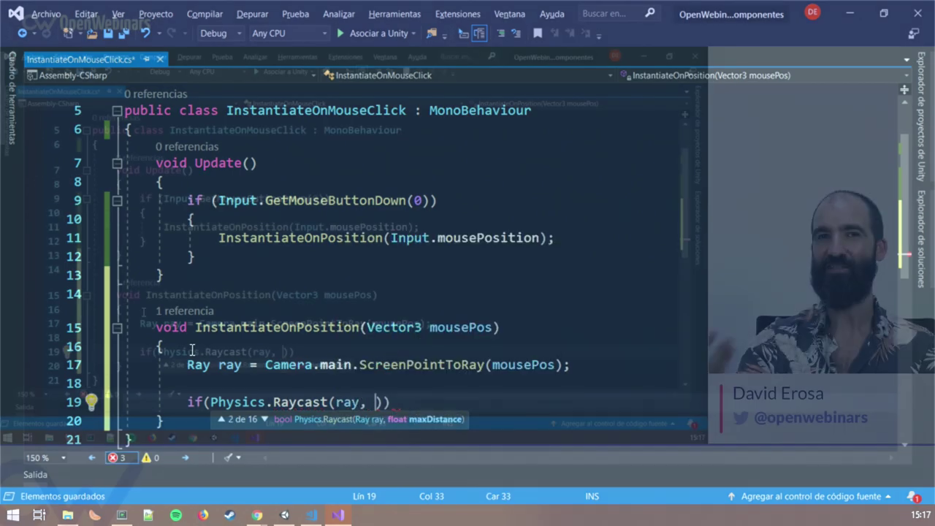
pyautogui.write('out')
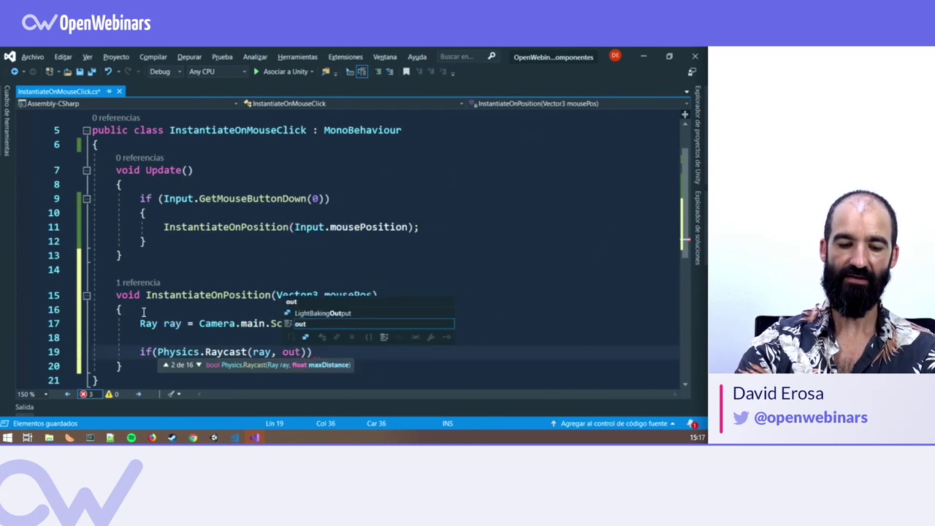
pyautogui.write(' RaycastHit ')
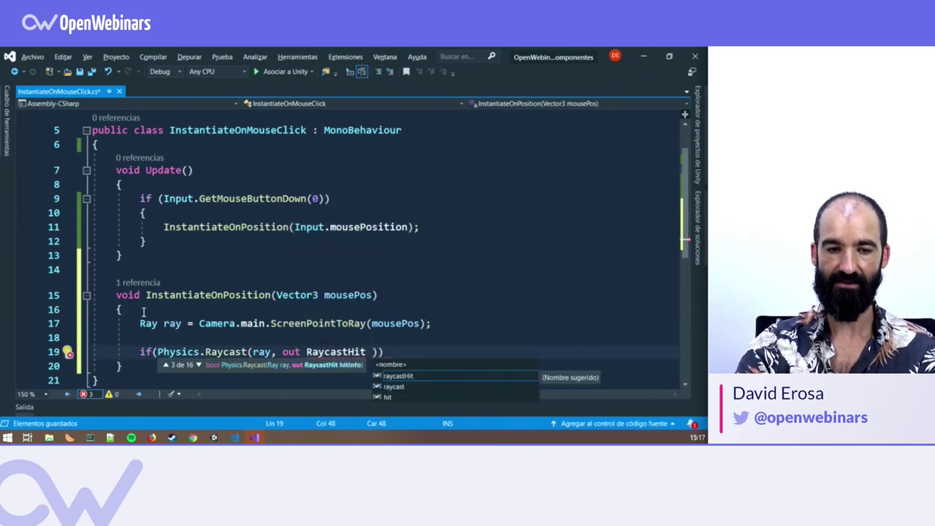
pyautogui.write('info')
pyautogui.write('))')
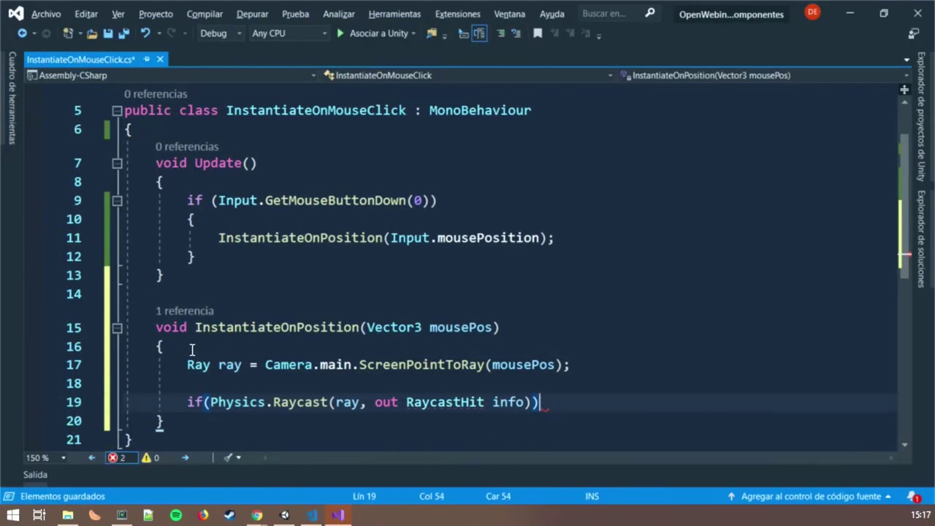
# - Open the raycast block and add Debug.Log("Pinchado en " + info.collider.name);
pyautogui.press('Return')
pyautogui.write('{')
pyautogui.press('Return')
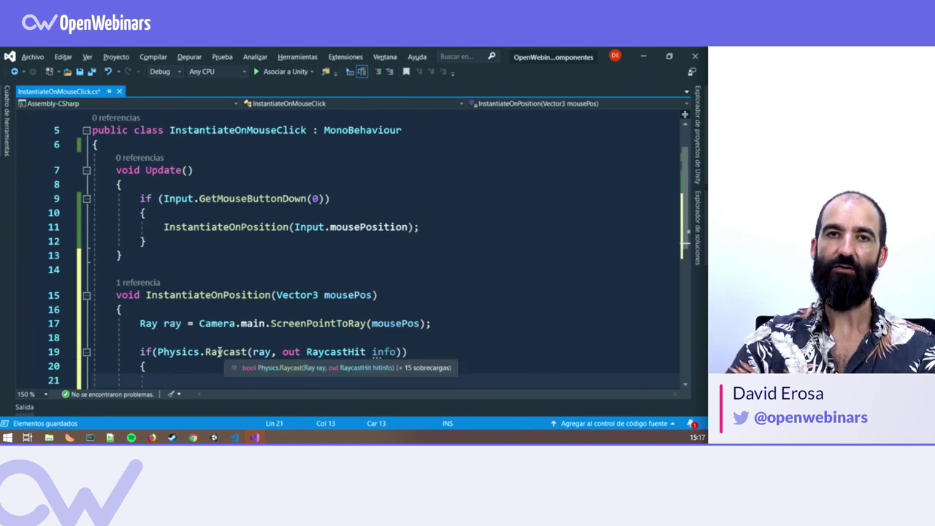
pyautogui.scroll(-1, 165, 337)
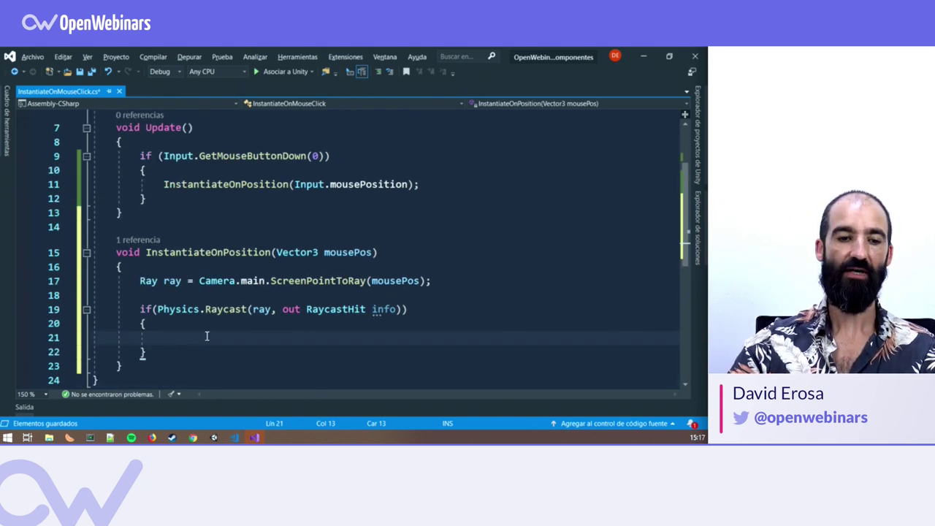
pyautogui.write('D')
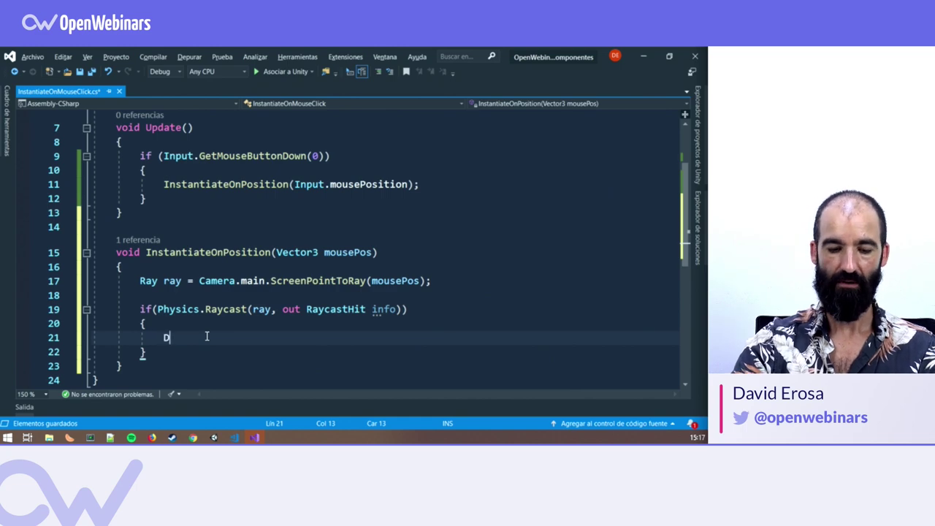
pyautogui.write('ebug')
pyautogui.write('.Log("Pinchado en " +')
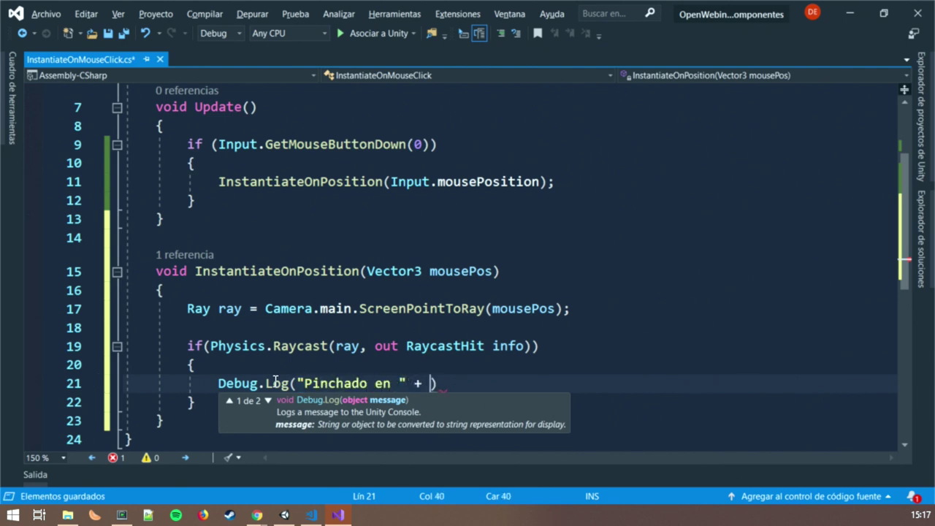
pyautogui.write('info.col')
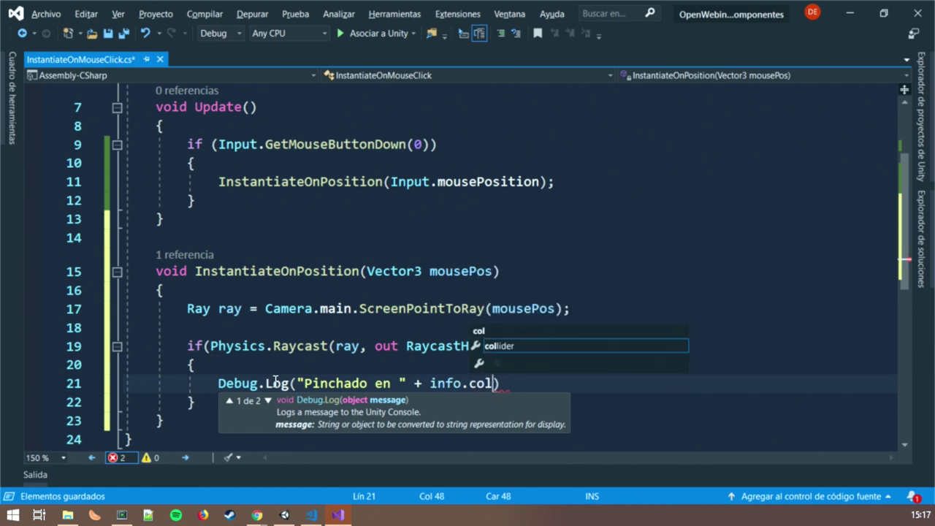
pyautogui.write('l')
pyautogui.press('Tab')
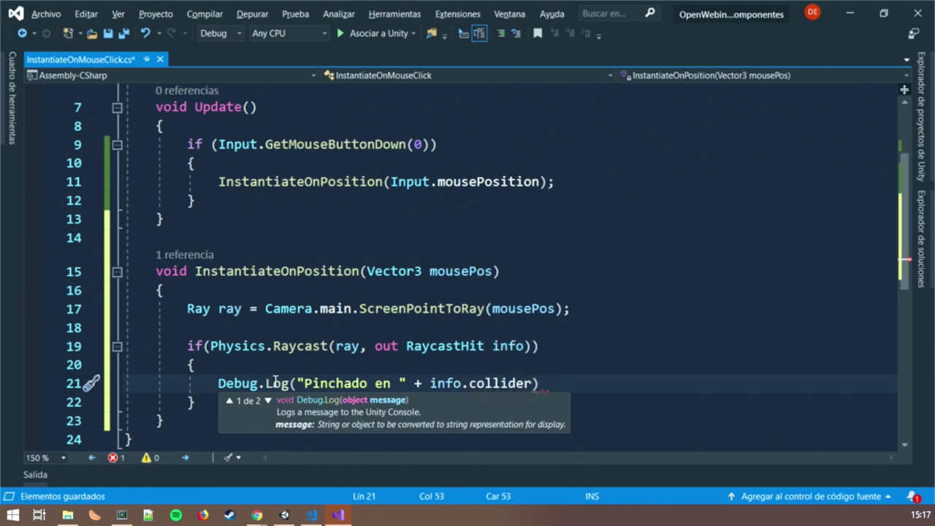
pyautogui.write('.name);')
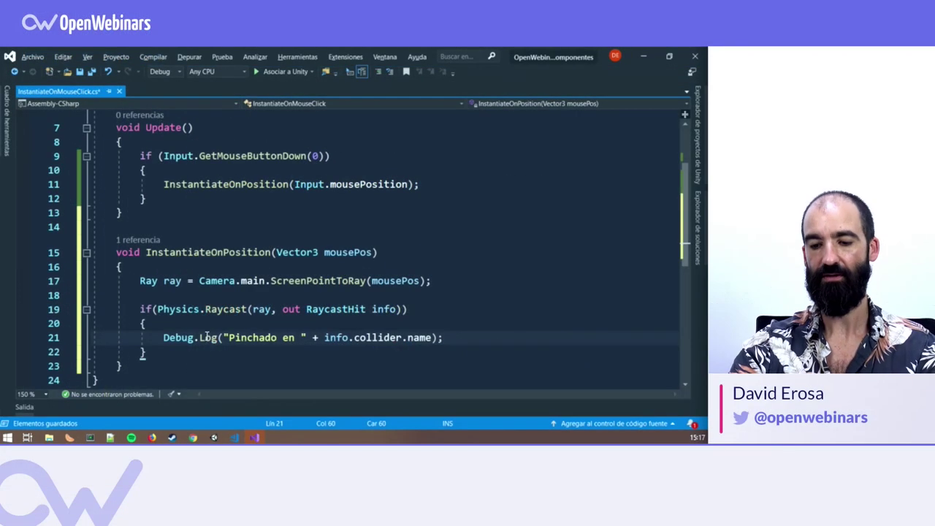
pyautogui.press('Return')
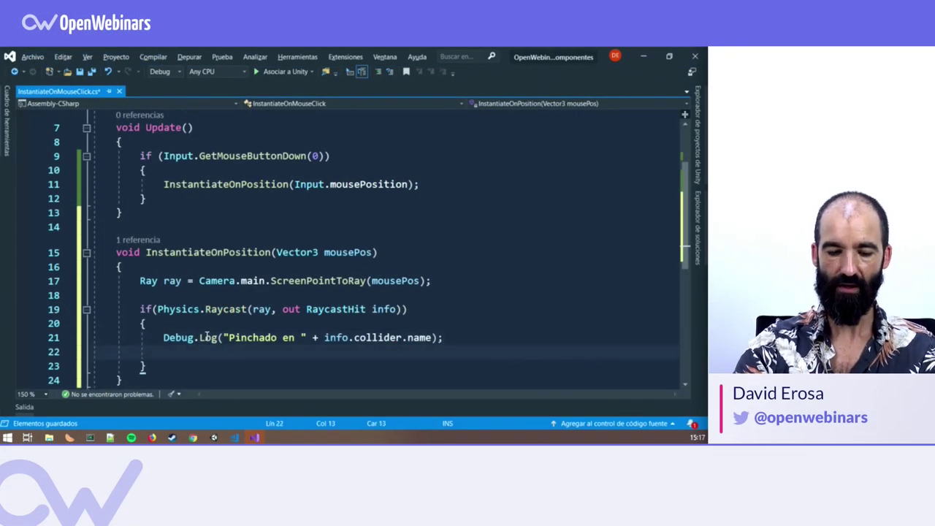
# - Add Vector3 instantiationPoint = info.point; below the Debug.Log line
pyautogui.write('Vector3')
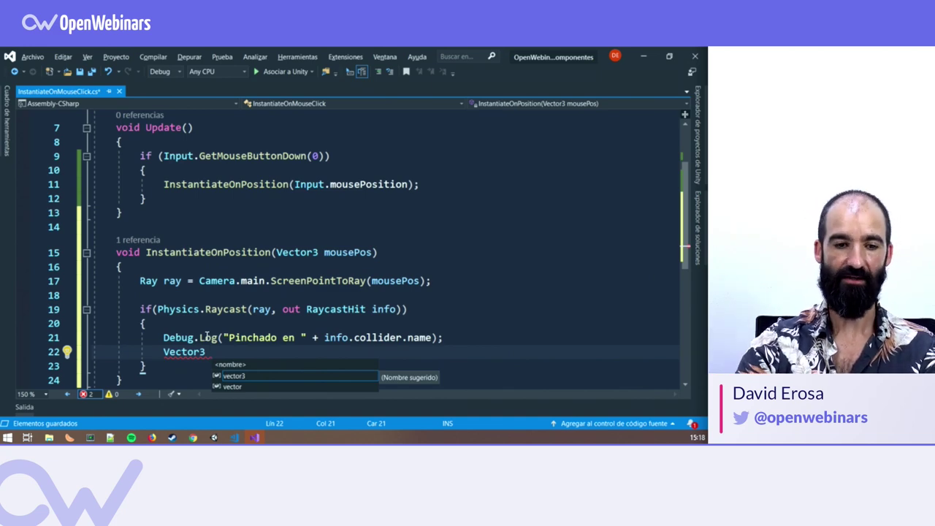
pyautogui.write('instanti')
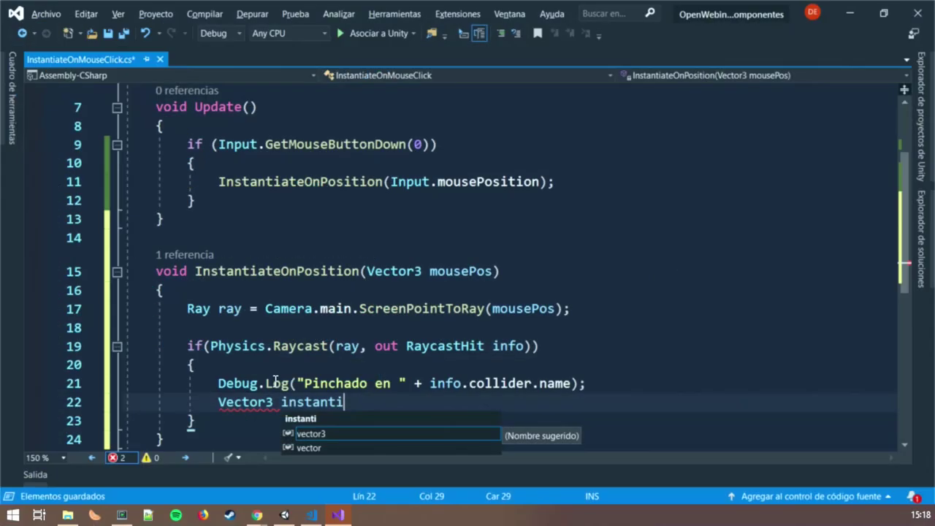
pyautogui.write('ationPoint = ')
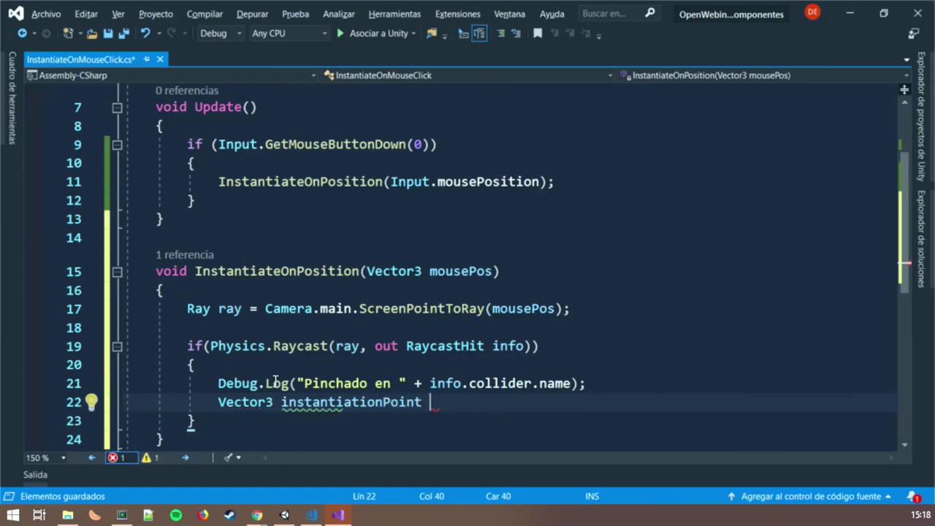
pyautogui.write('in')
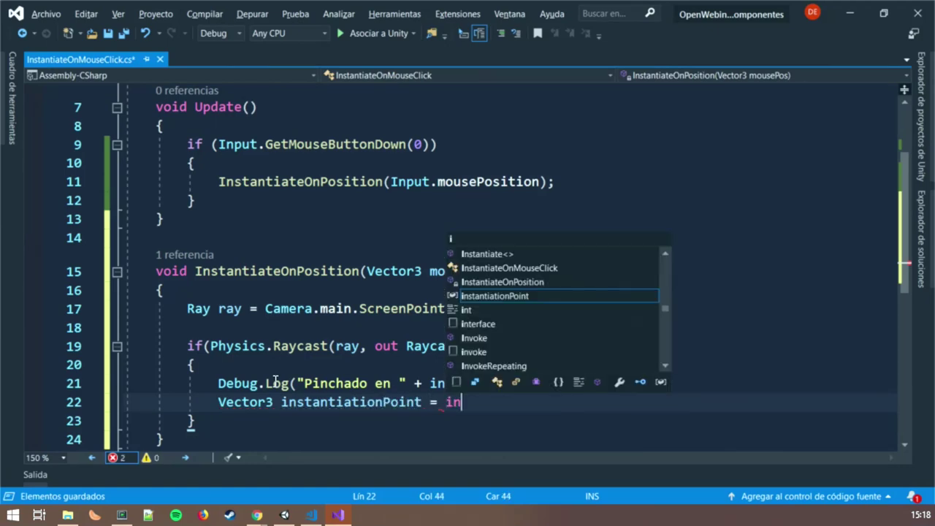
pyautogui.write('fo.')
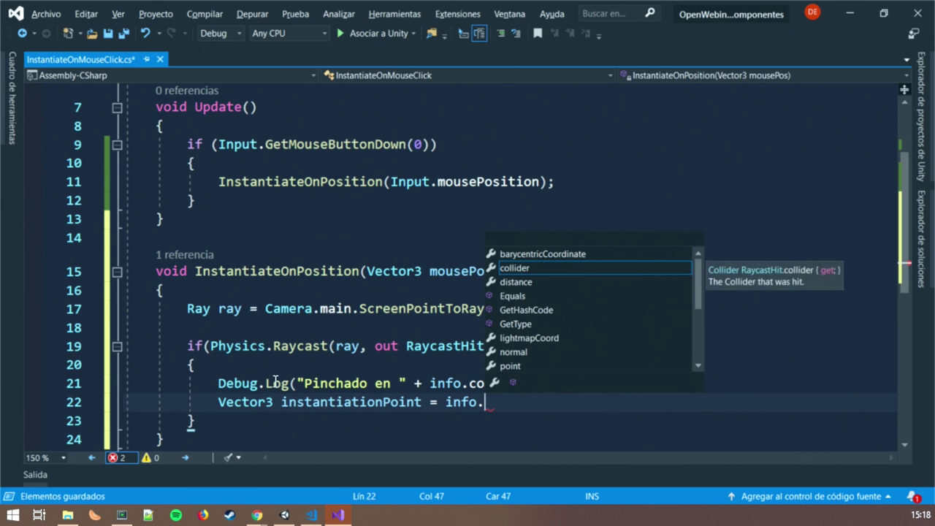
pyautogui.write('poin')
pyautogui.press('Return')
pyautogui.write(';')
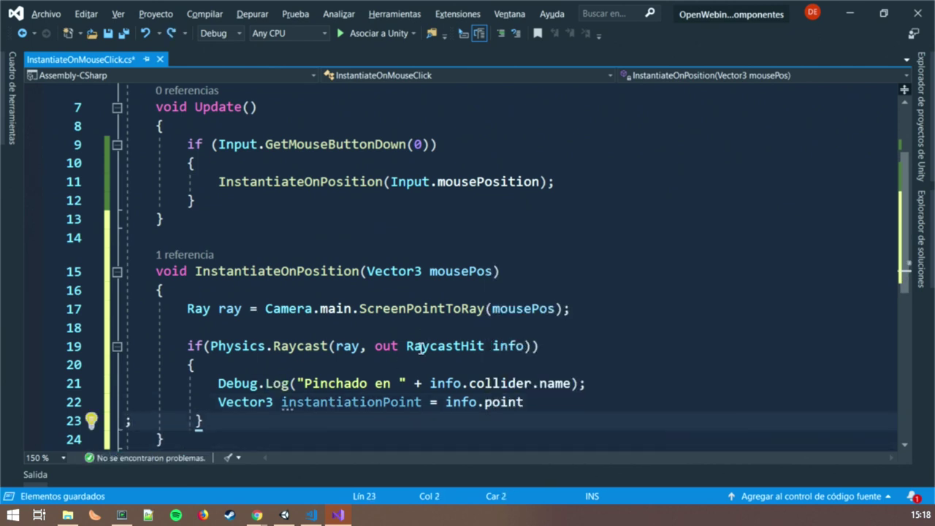
pyautogui.click(549, 398)
pyautogui.write(';')
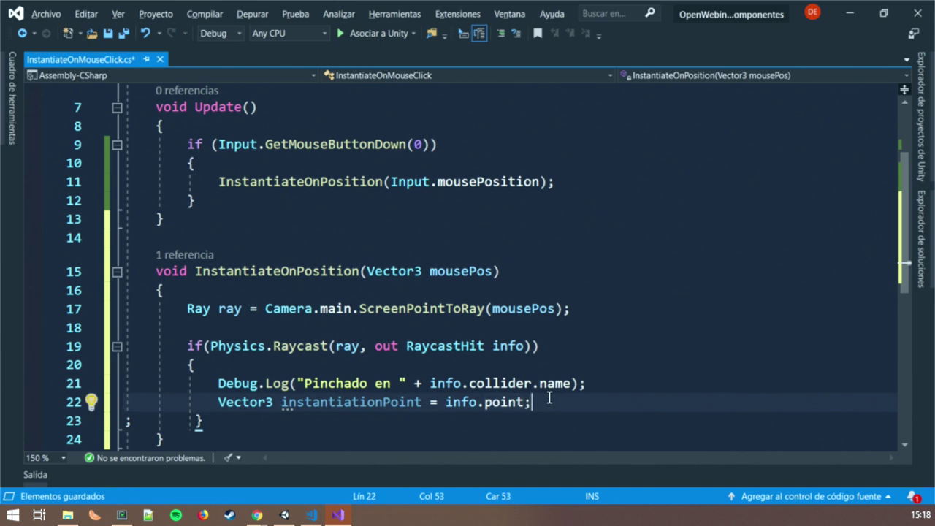
pyautogui.press('Return')
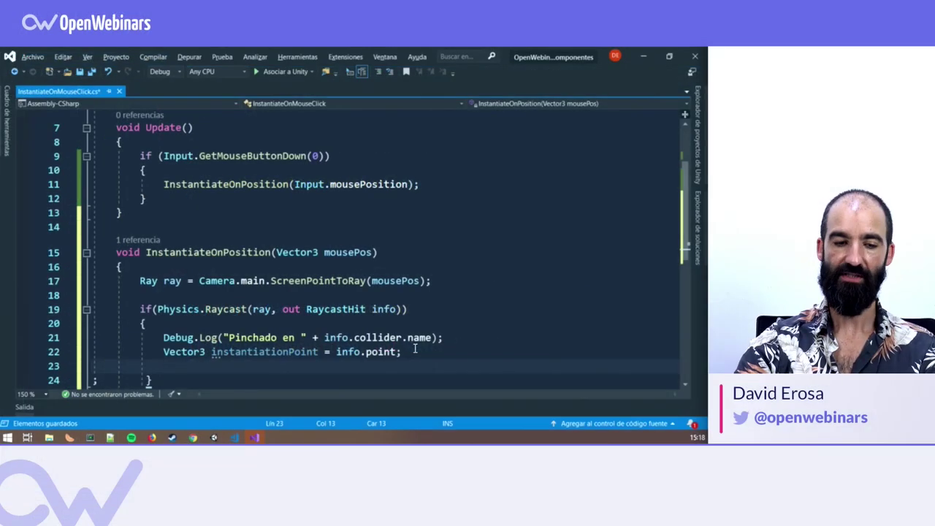
# - Write GameObject newGO = Instantiate(prefab) inside the raycast block
pyautogui.write('GameObject')
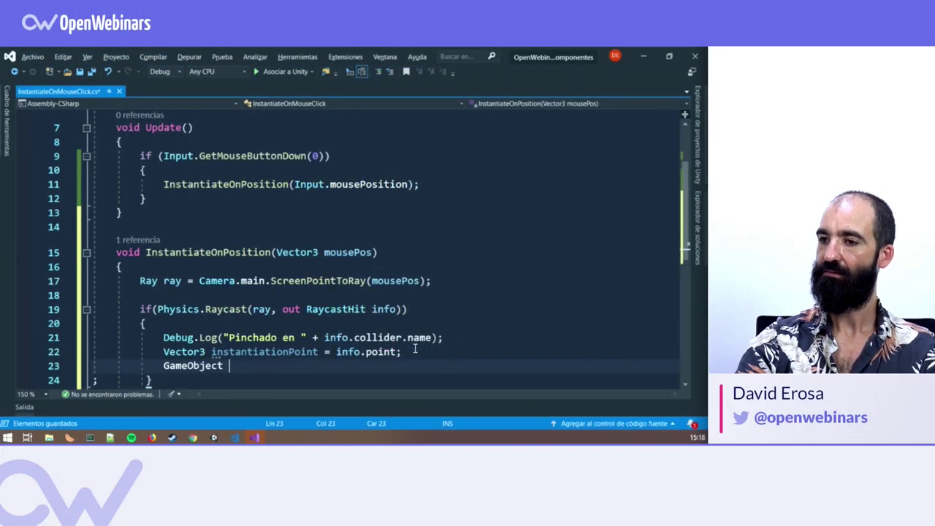
pyautogui.write(' go =')
pyautogui.press('BackSpace')
pyautogui.press('BackSpace')
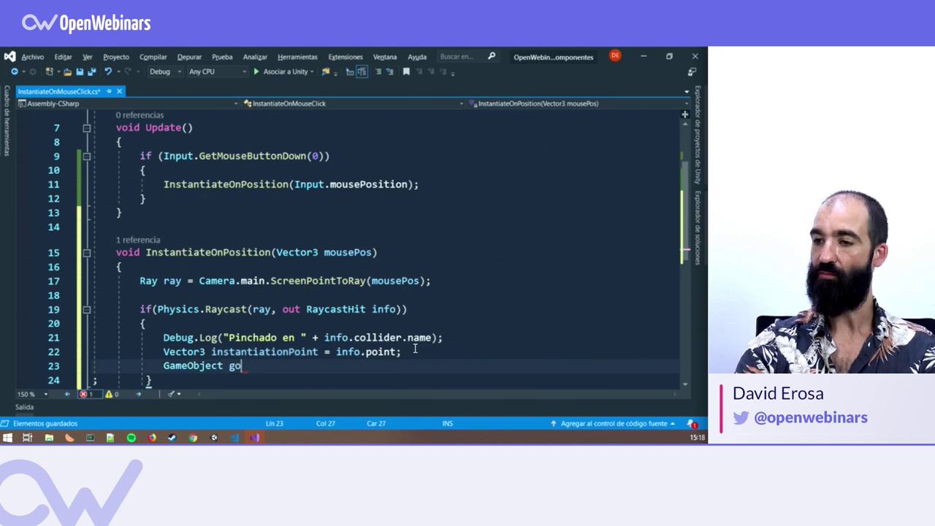
pyautogui.press('BackSpace')
pyautogui.press('BackSpace')
pyautogui.write('new')
pyautogui.write('GO')
pyautogui.write(' =')
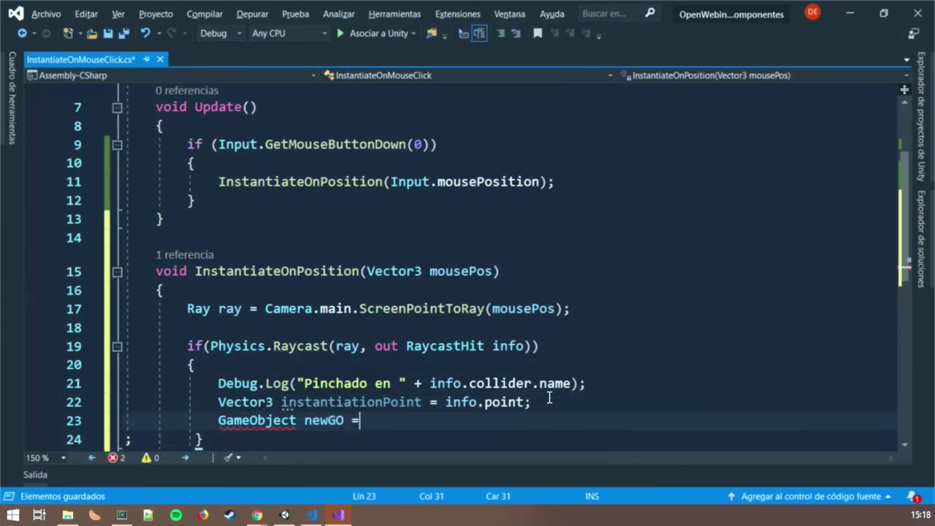
pyautogui.write(' i')
pyautogui.press('BackSpace')
pyautogui.write('In')
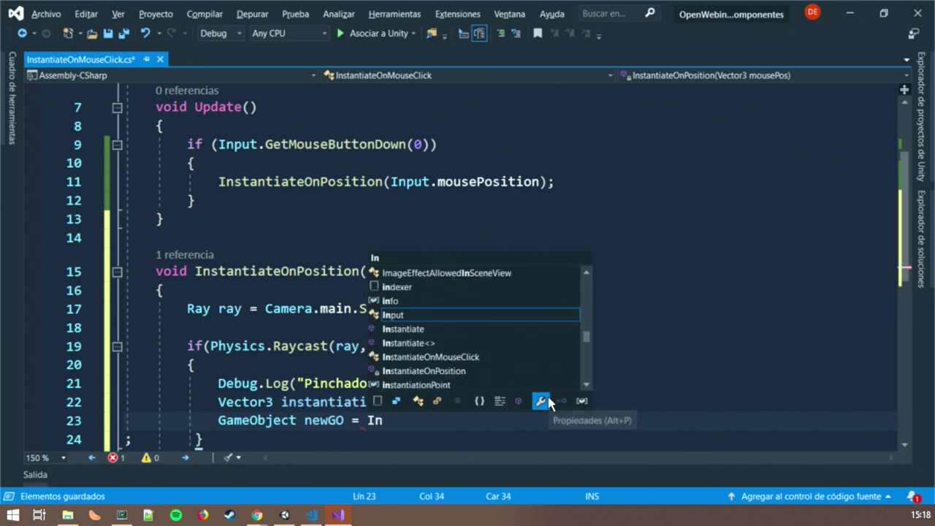
pyautogui.write('stantiag')
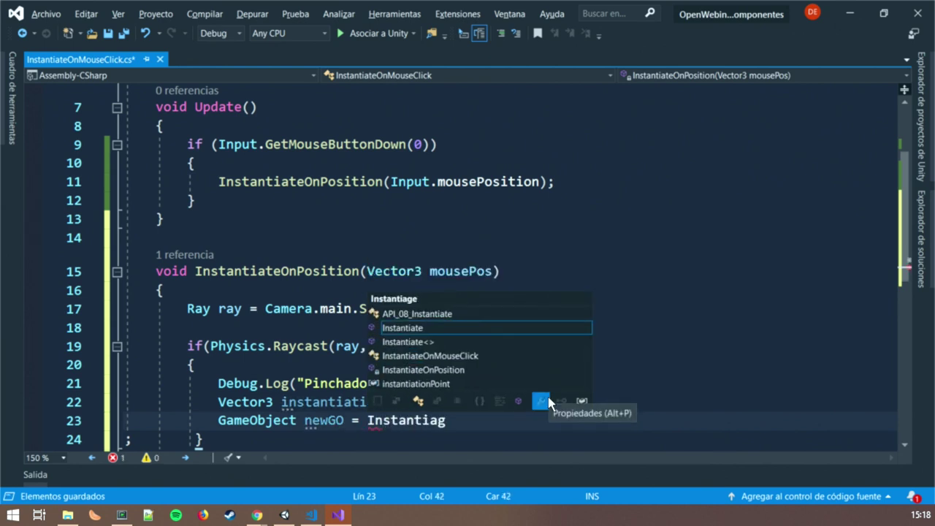
pyautogui.press('BackSpace')
pyautogui.write('(')
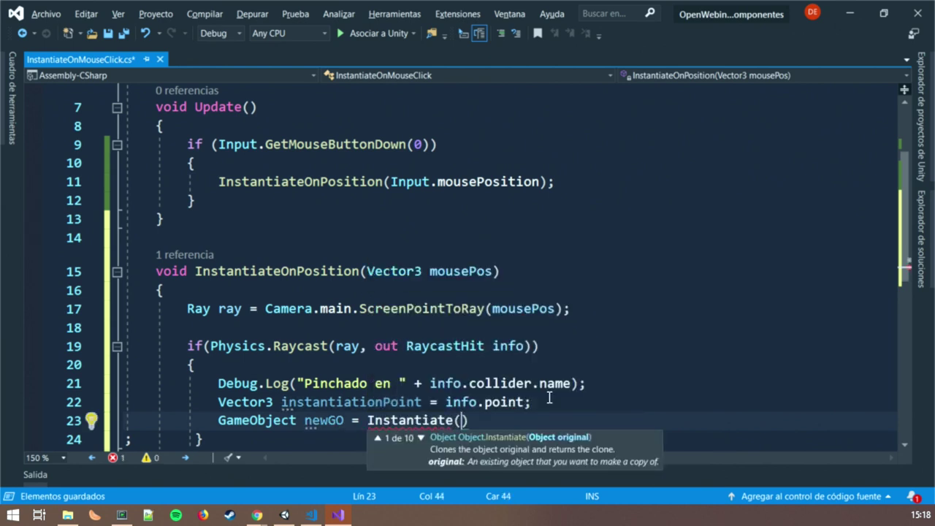
pyautogui.write('prefab')
pyautogui.press('Escape')
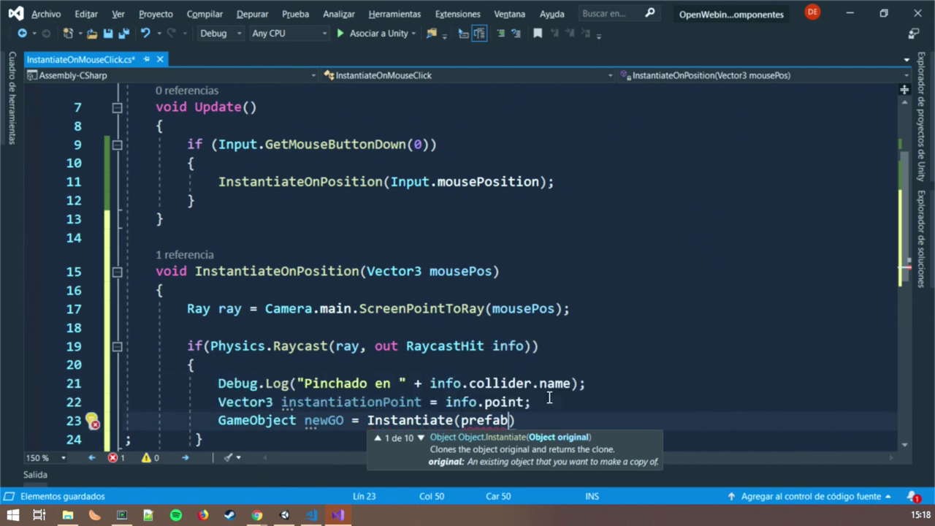
# - Declare public GameObject prefab; at the top of the class and save
pyautogui.scroll(2, 490, 431)
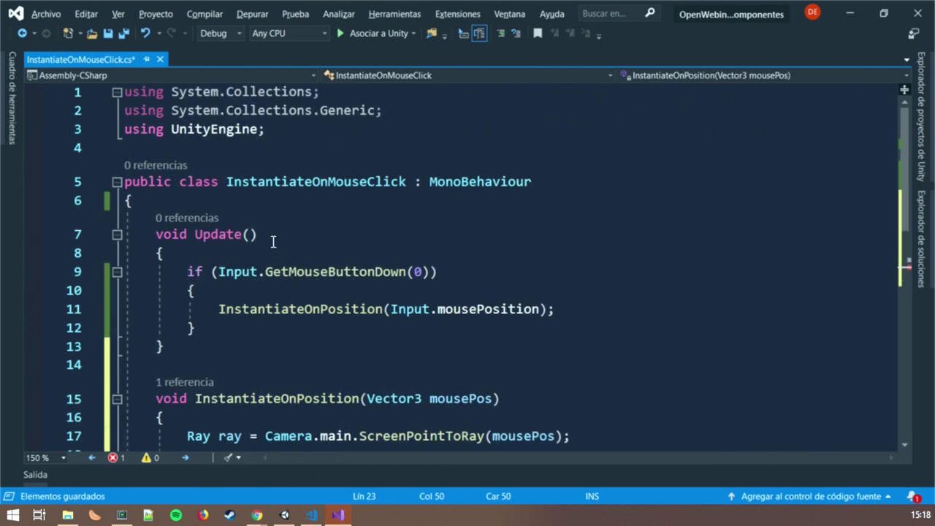
pyautogui.click(263, 205)
pyautogui.press('Return')
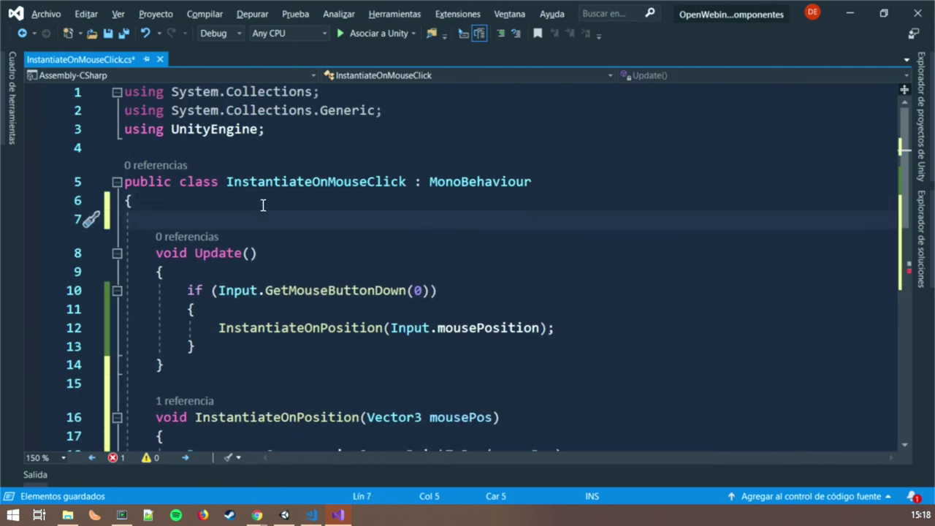
pyautogui.write('public Gae')
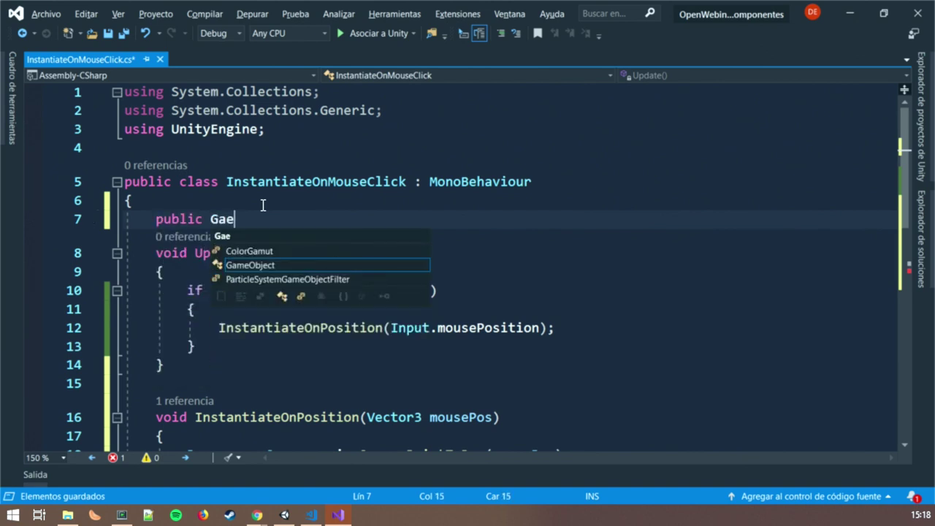
pyautogui.press('BackSpace')
pyautogui.write('meObject p')
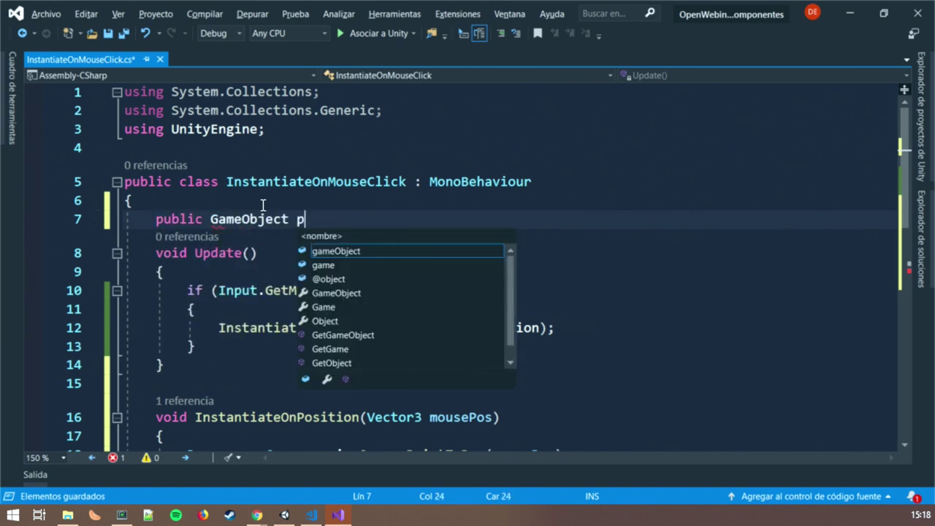
pyautogui.write('refab;')
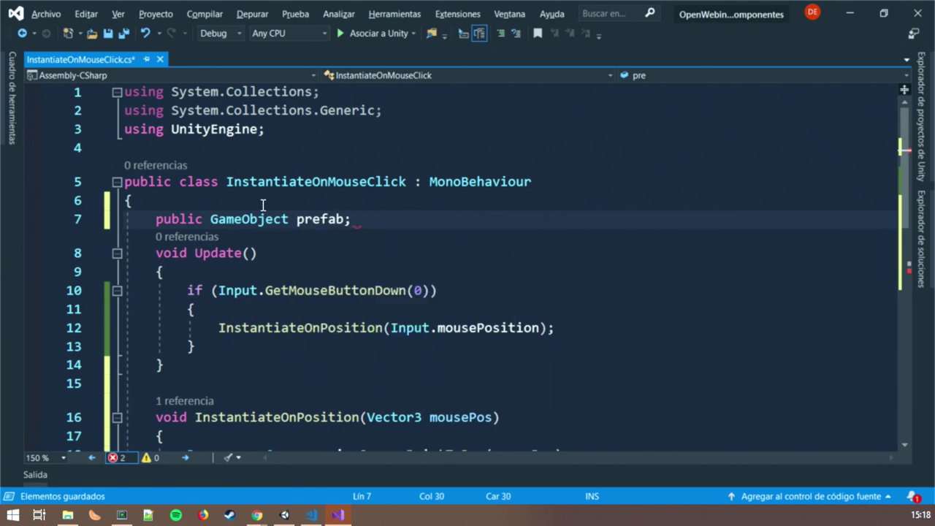
pyautogui.press('Return')
pyautogui.hotkey('ctrl', 's')
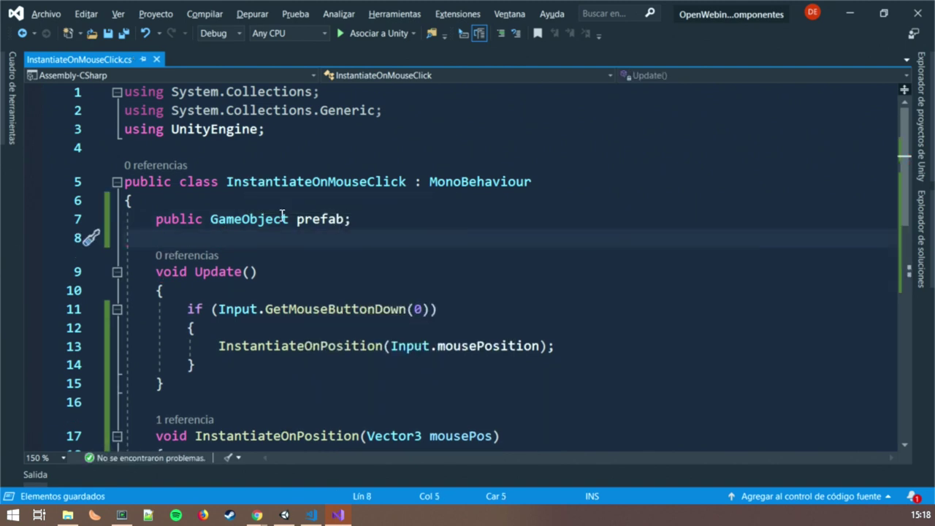
pyautogui.click(376, 271)
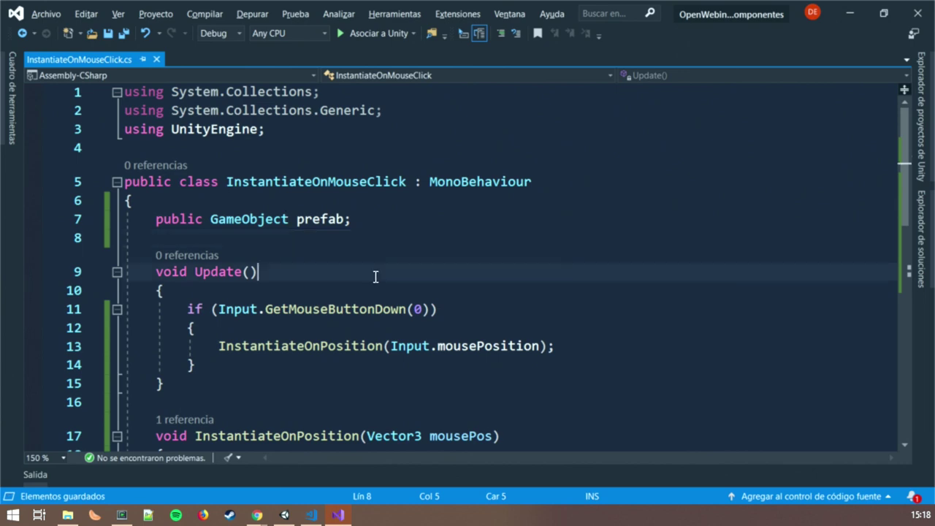
pyautogui.scroll(-3, 376, 276)
pyautogui.scroll(-1, 467, 294)
# - Complete the call as Instantiate(prefab, instantiationPoint, Quaternion.identity);
pyautogui.click(578, 298)
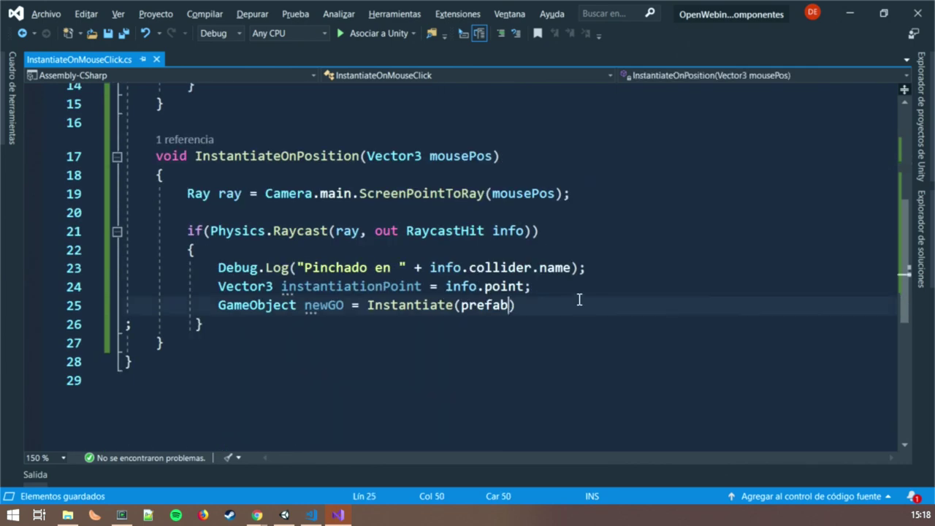
pyautogui.write(', inst')
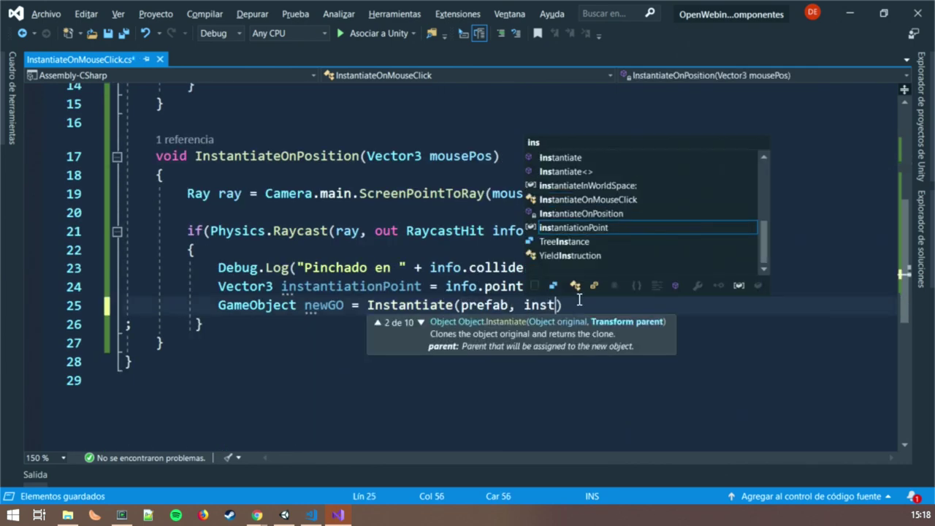
pyautogui.write('an')
pyautogui.press('Tab')
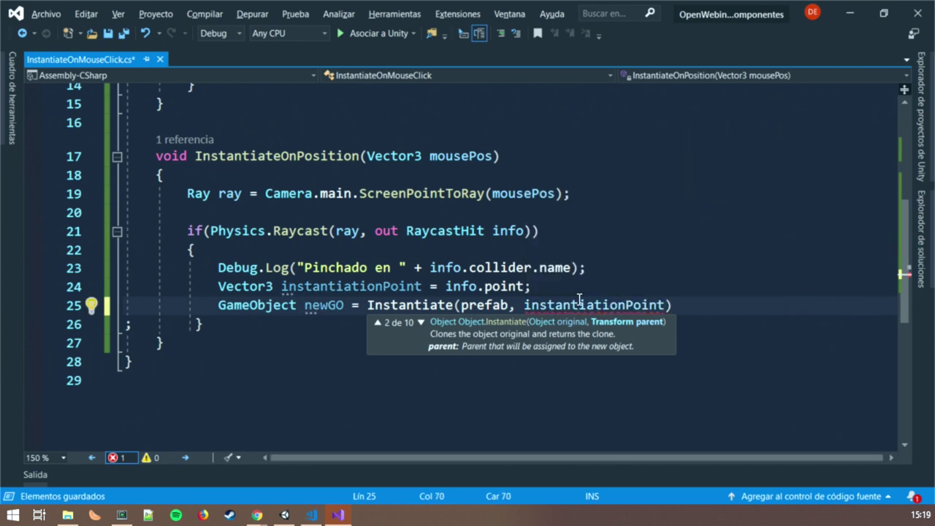
pyautogui.write(', Quater')
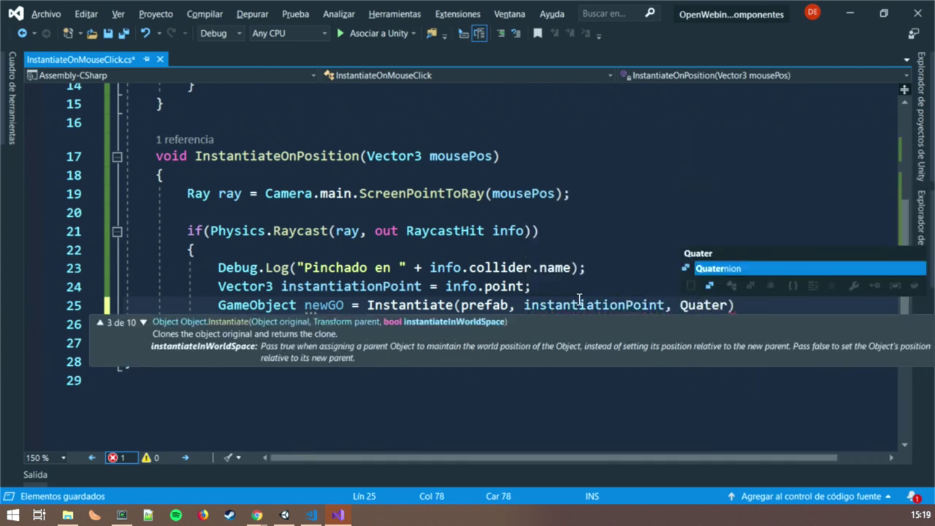
pyautogui.press('Tab')
pyautogui.write('.ide')
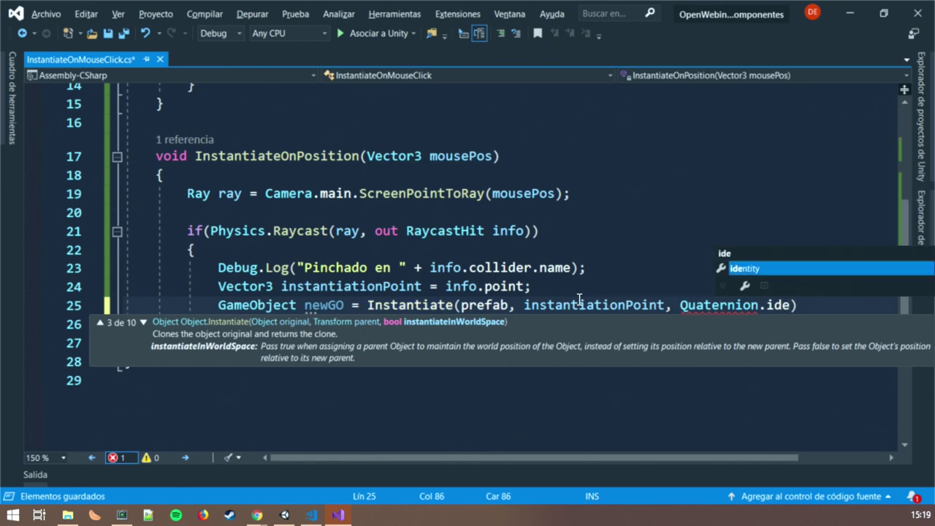
pyautogui.press('Tab')
pyautogui.write(');')
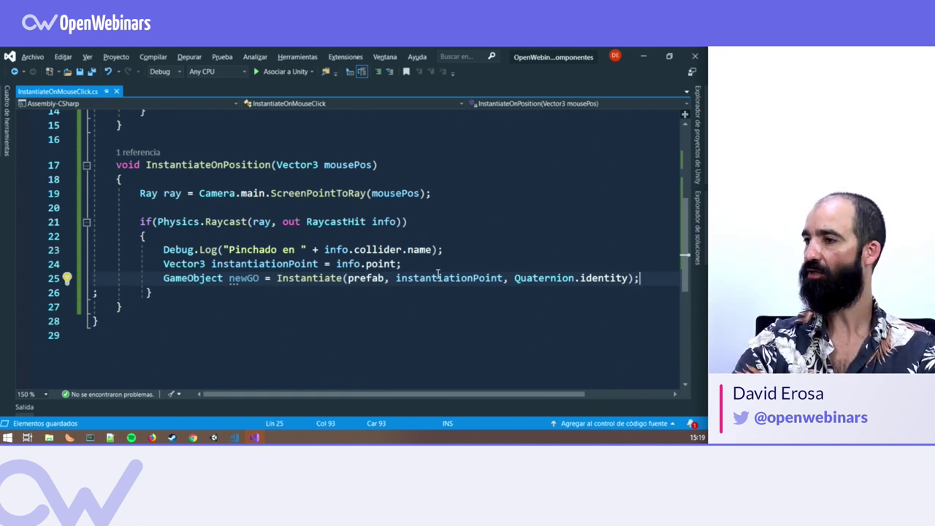
# - Add Rigidbody rb = newGo.GetComponent<Rigidbody>(); below the Instantiate line
pyautogui.press('Return')
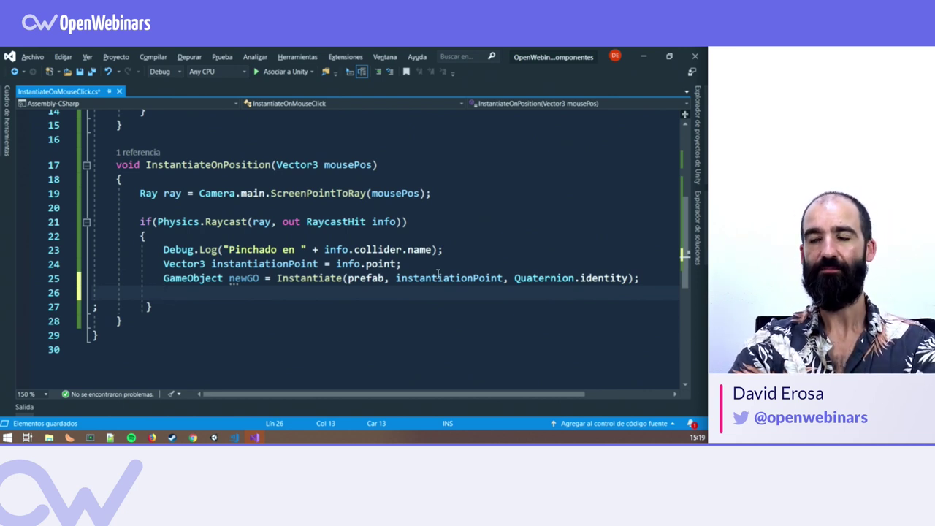
pyautogui.write('Ri')
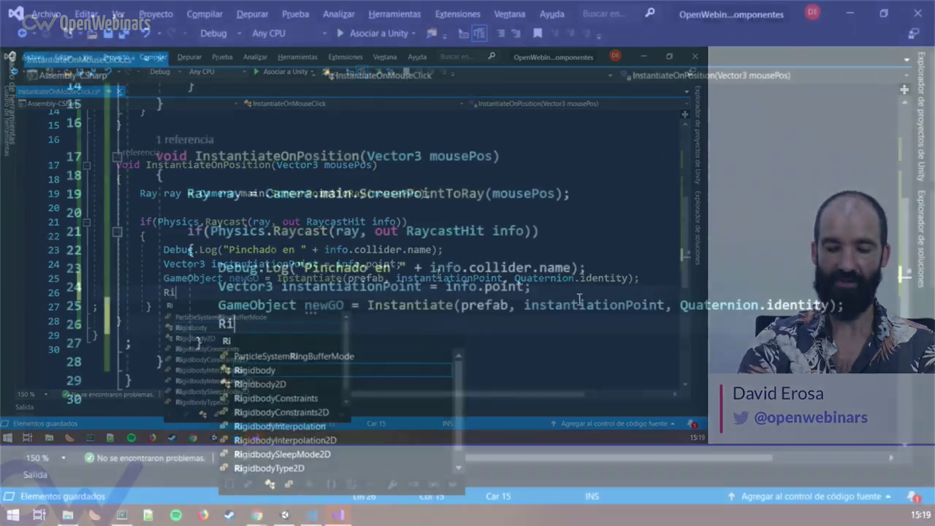
pyautogui.write('gidbody rb ')
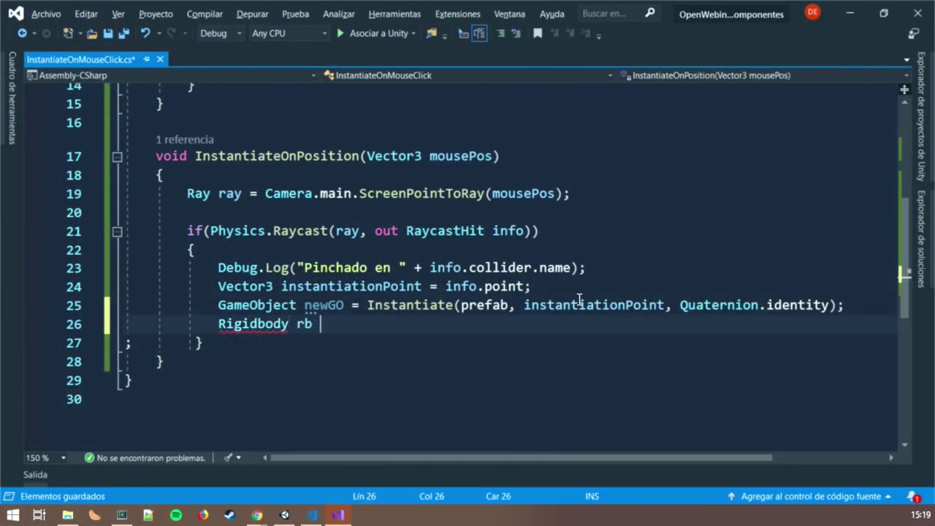
pyautogui.write('= new')
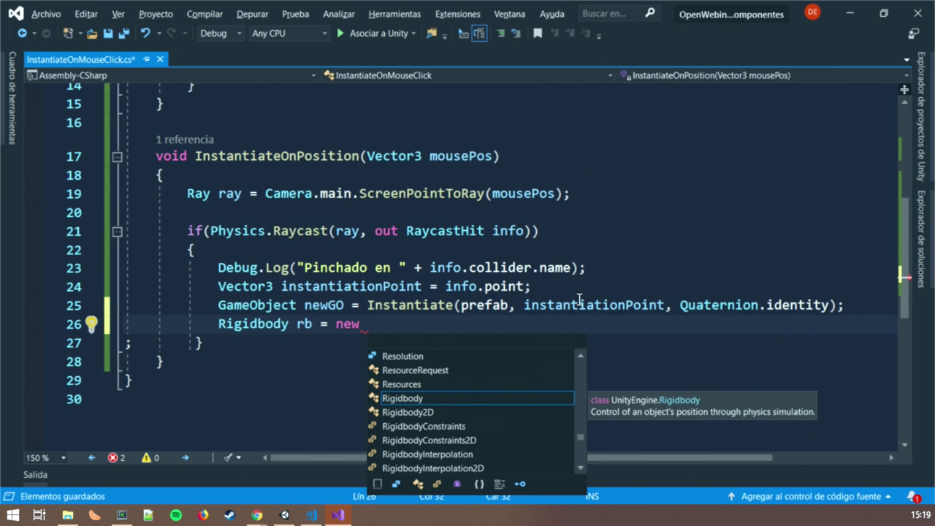
pyautogui.press('BackSpace')
pyautogui.press('BackSpace')
pyautogui.press('BackSpace')
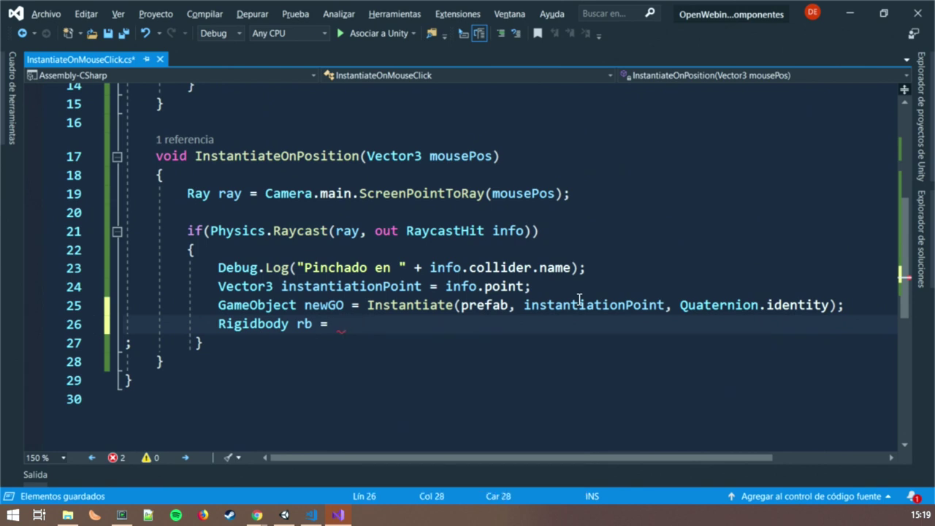
pyautogui.write('newGo.')
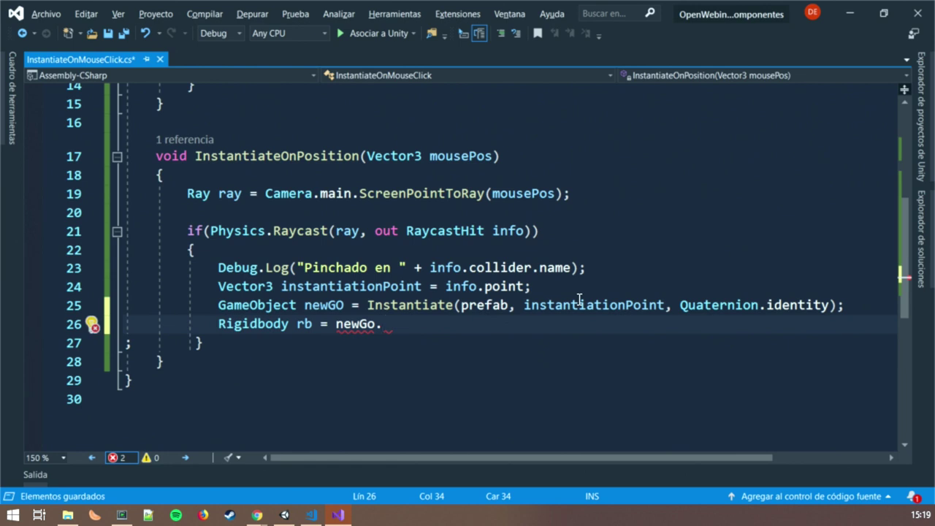
pyautogui.write('GetCompone')
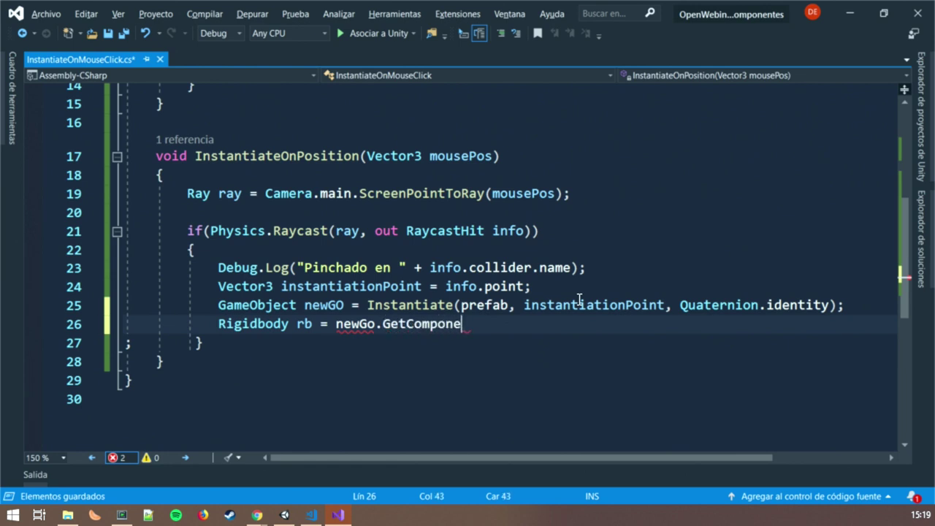
pyautogui.write('nt<Rigit')
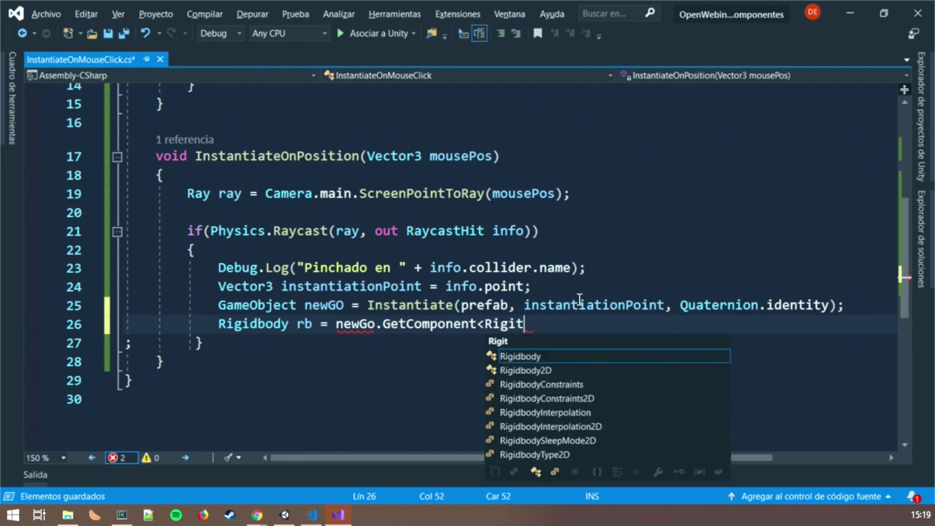
pyautogui.press('Return')
pyautogui.press('Down')
pyautogui.write('()')
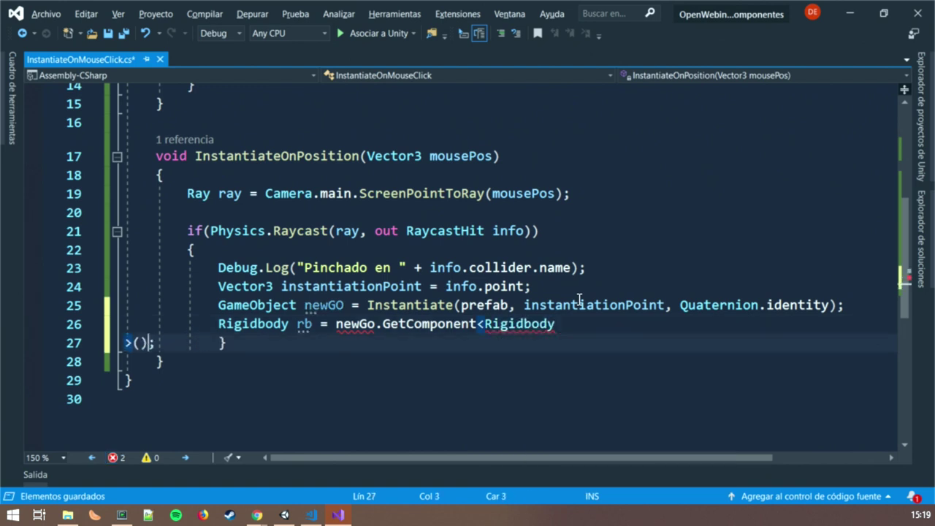
pyautogui.press('BackSpace')
pyautogui.press('BackSpace')
pyautogui.hotkey('ctrl', 'z')
pyautogui.hotkey('ctrl', 'z')
pyautogui.hotkey('ctrl', 'z')
pyautogui.hotkey('ctrl', 'z')
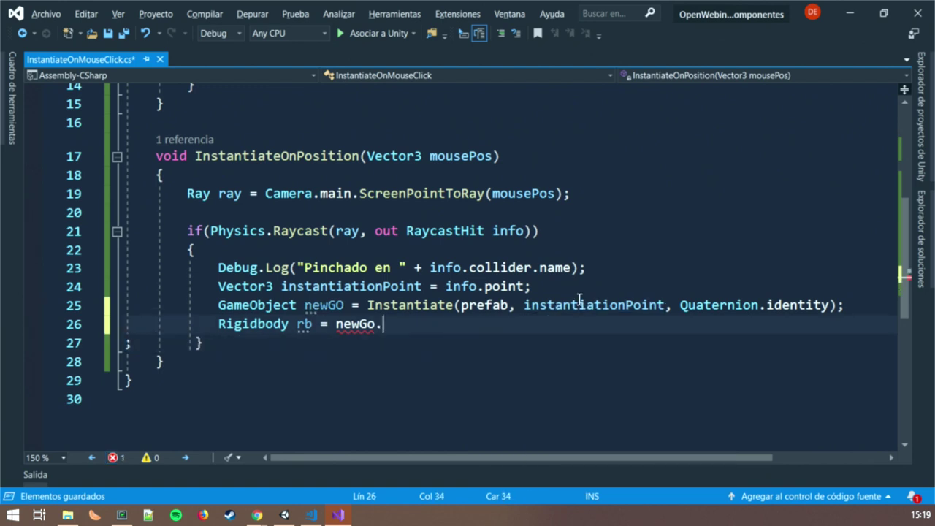
pyautogui.write('GetCompo')
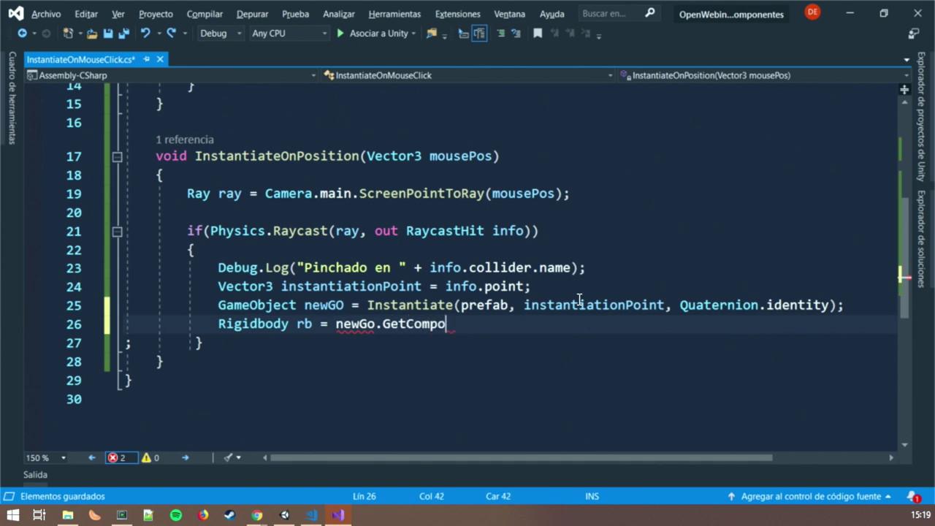
pyautogui.write('nent<')
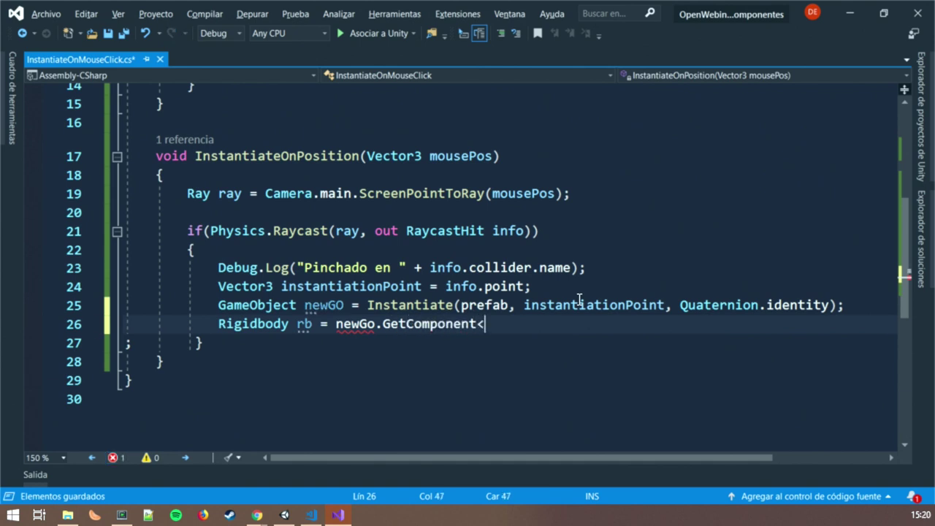
pyautogui.write('Rigi')
pyautogui.press('Tab')
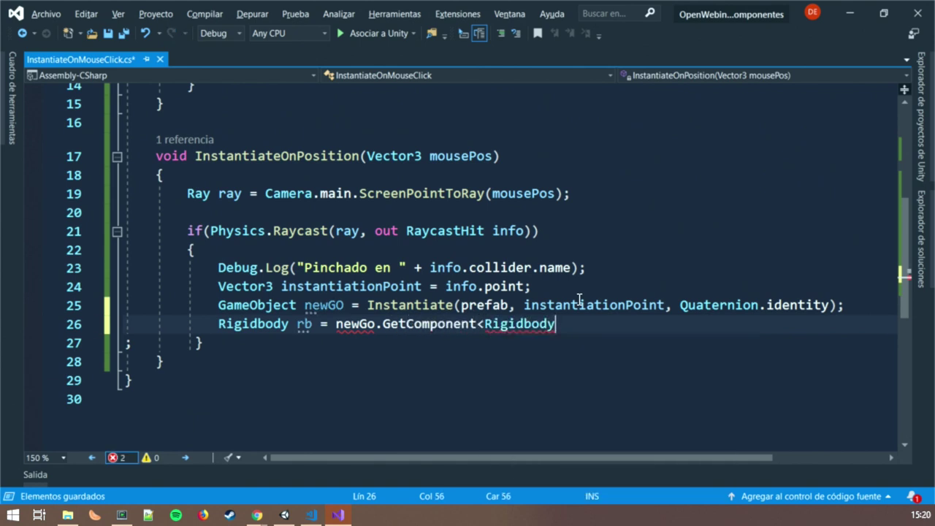
pyautogui.write('>();')
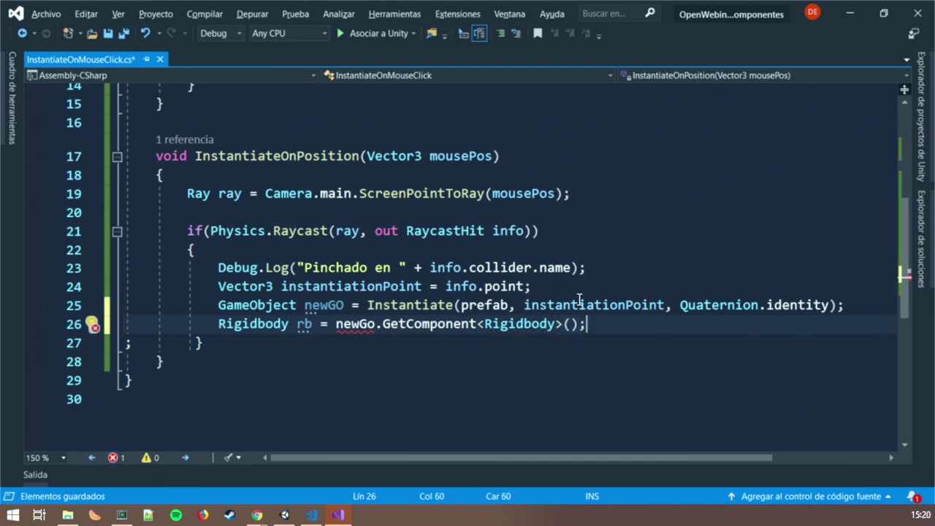
pyautogui.press('Return')
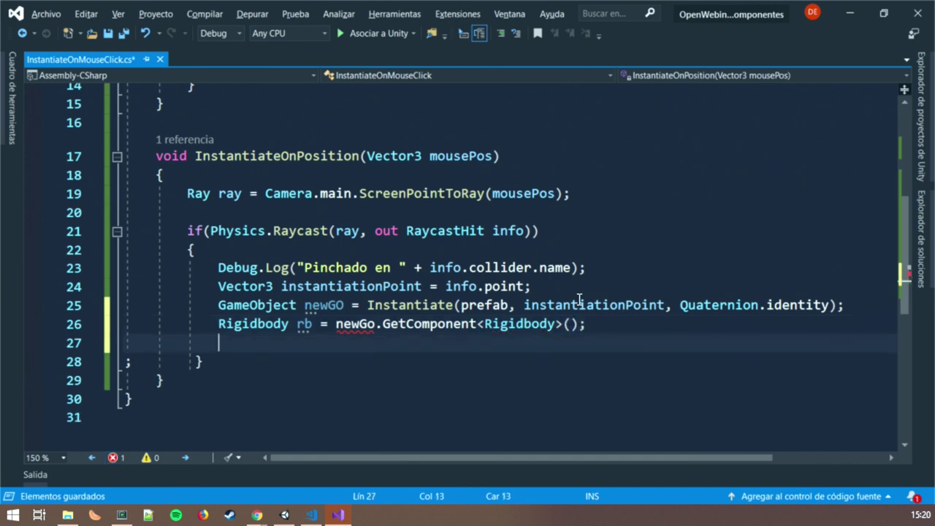
# - Correct newGo to newGO and open an if(rb == null) block on line 27
pyautogui.click(374, 324)
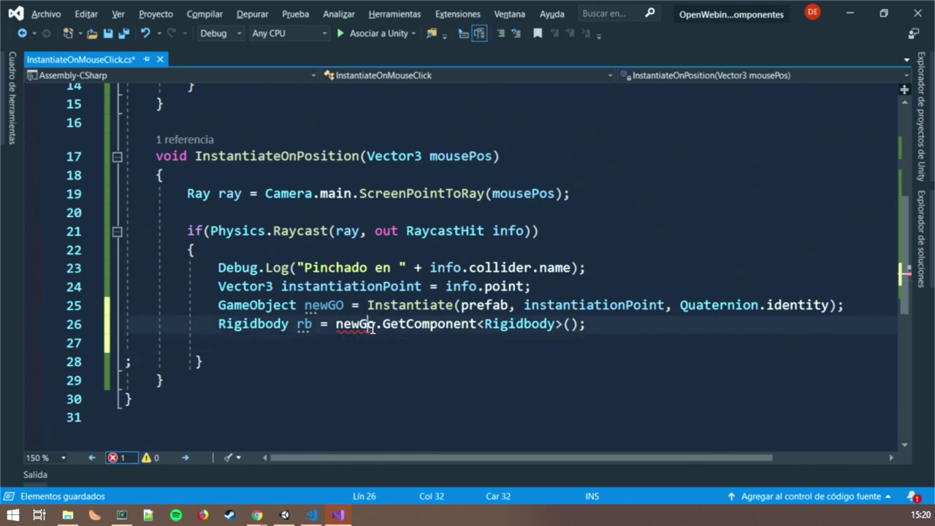
pyautogui.press('BackSpace')
pyautogui.write('O')
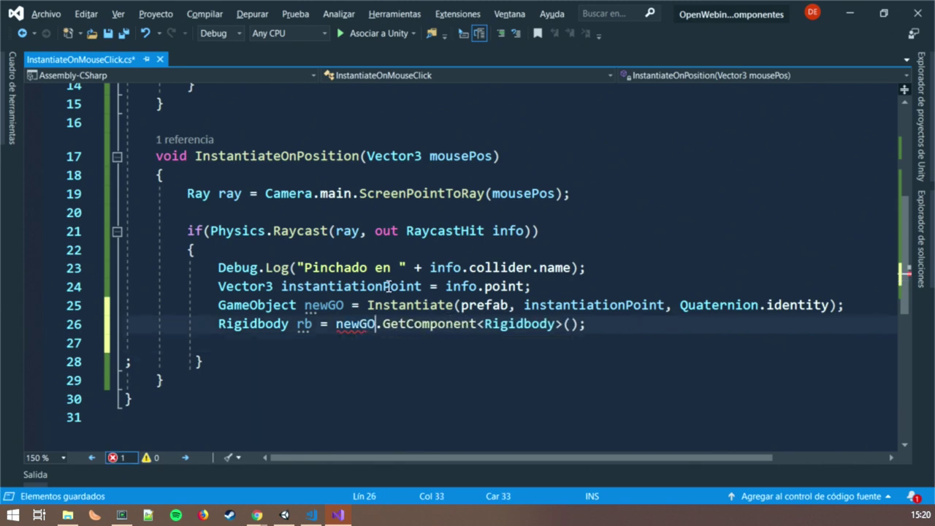
pyautogui.click(269, 342)
pyautogui.write('i')
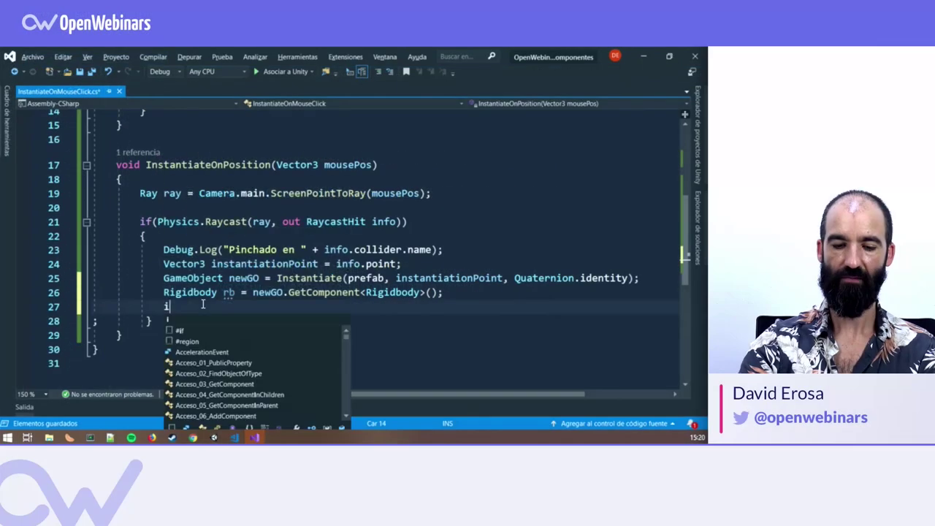
pyautogui.write('f(')
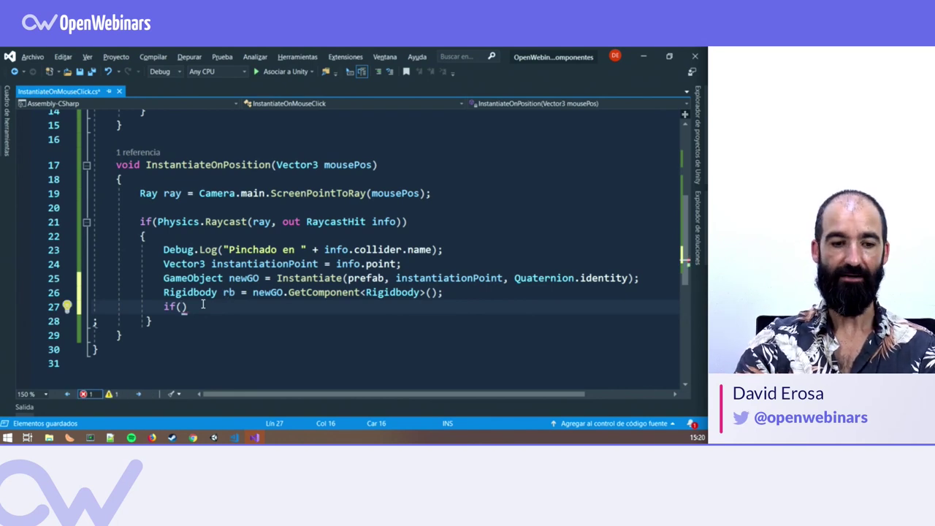
pyautogui.write('rb == ')
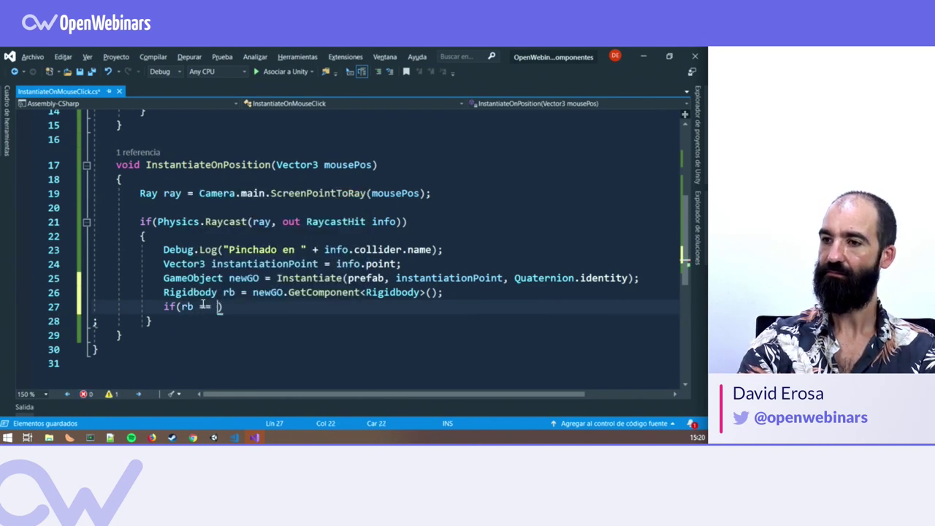
pyautogui.write('null')
pyautogui.write('{')
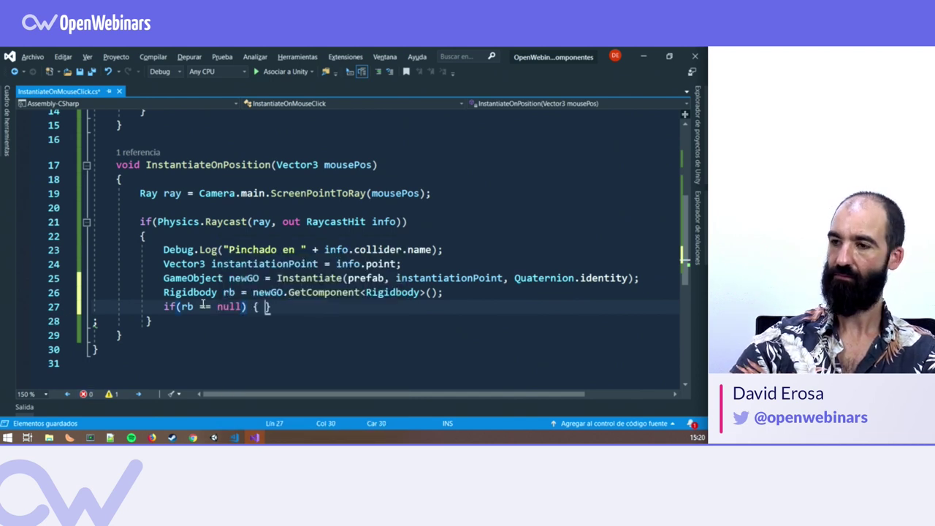
pyautogui.press('Return')
# - Inside the null check, assign rb = newGO.AddComponent<Rigidbody>();
pyautogui.write('r')
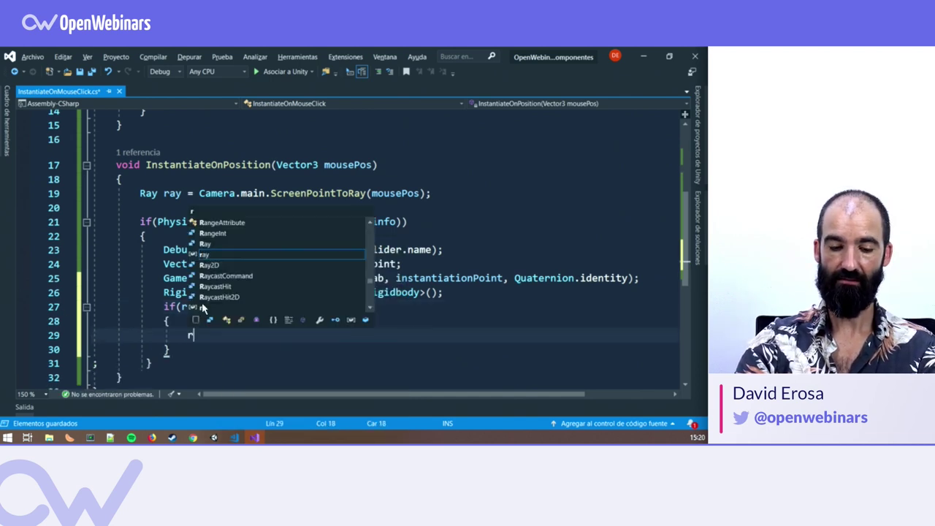
pyautogui.write('b.')
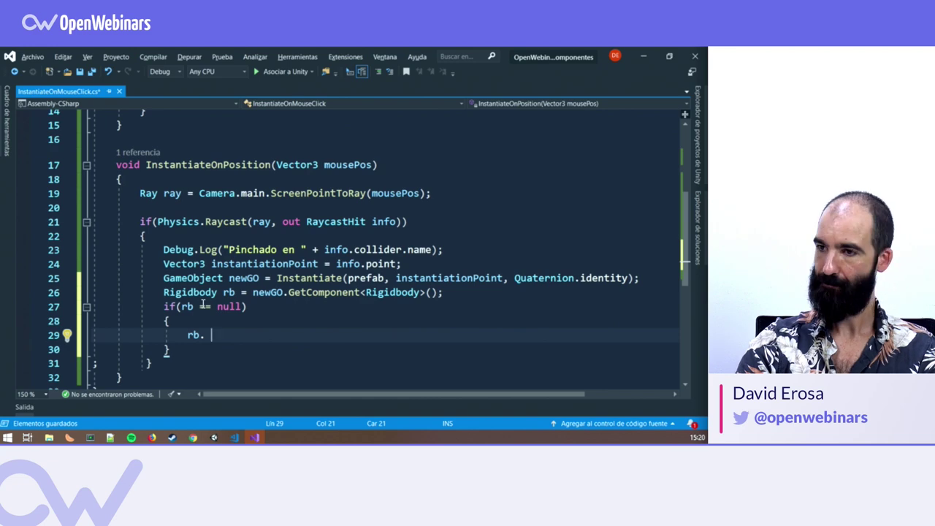
pyautogui.write('vel')
pyautogui.press('BackSpace')
pyautogui.press('BackSpace')
pyautogui.press('BackSpace')
pyautogui.press('BackSpace')
pyautogui.press('BackSpace')
pyautogui.write('= ')
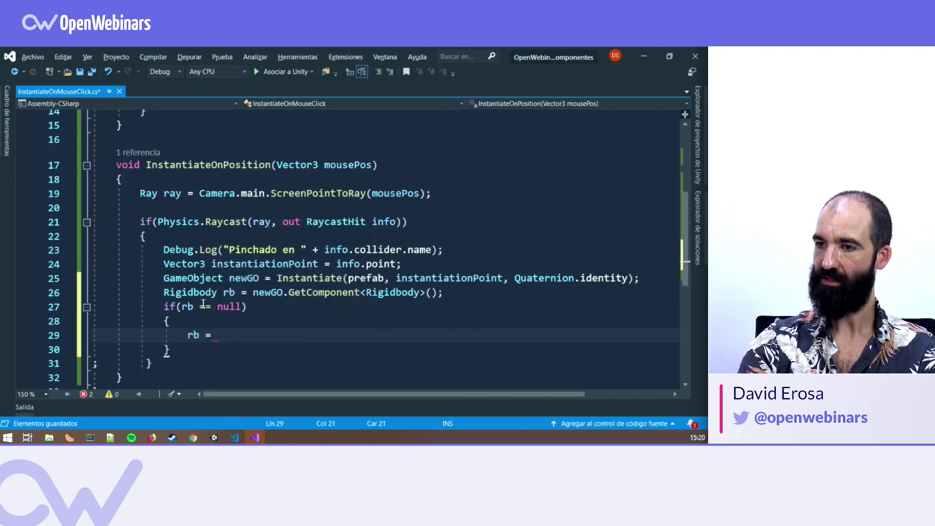
pyautogui.write('ne')
pyautogui.write('w')
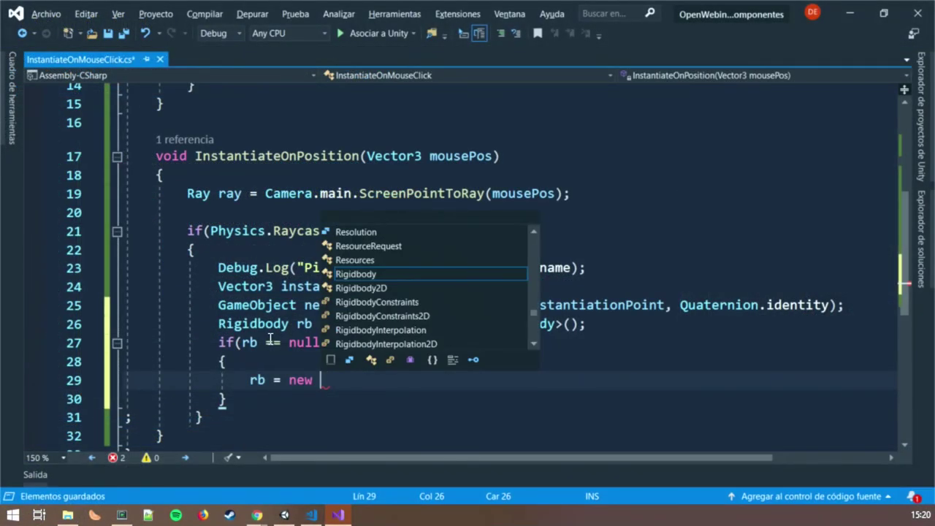
pyautogui.press('BackSpace')
pyautogui.press('BackSpace')
pyautogui.press('BackSpace')
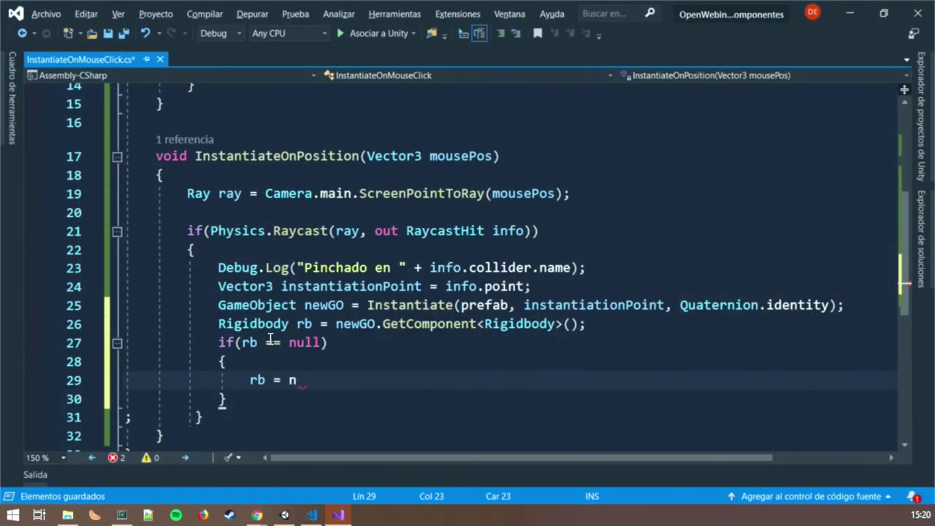
pyautogui.write('newGO.A')
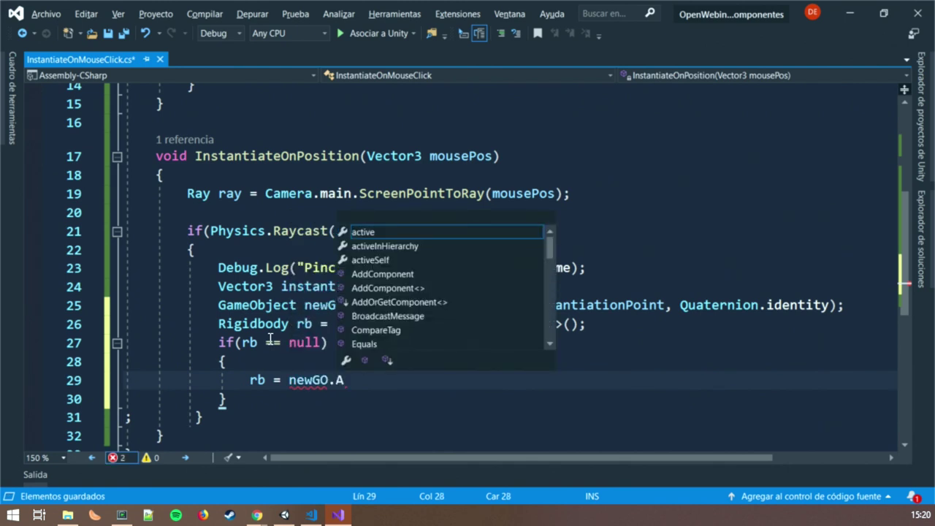
pyautogui.write('ddC')
pyautogui.press('Tab')
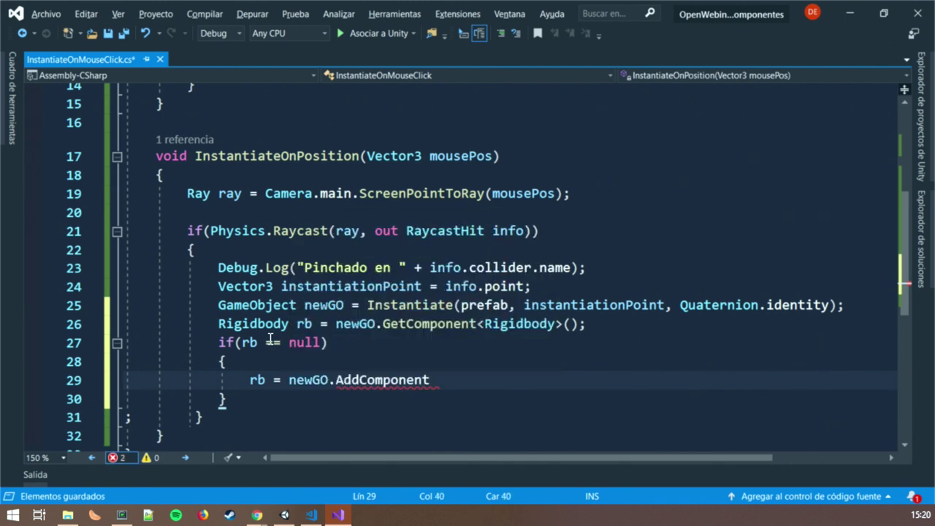
pyautogui.write('<Rigi>')
pyautogui.press('Tab')
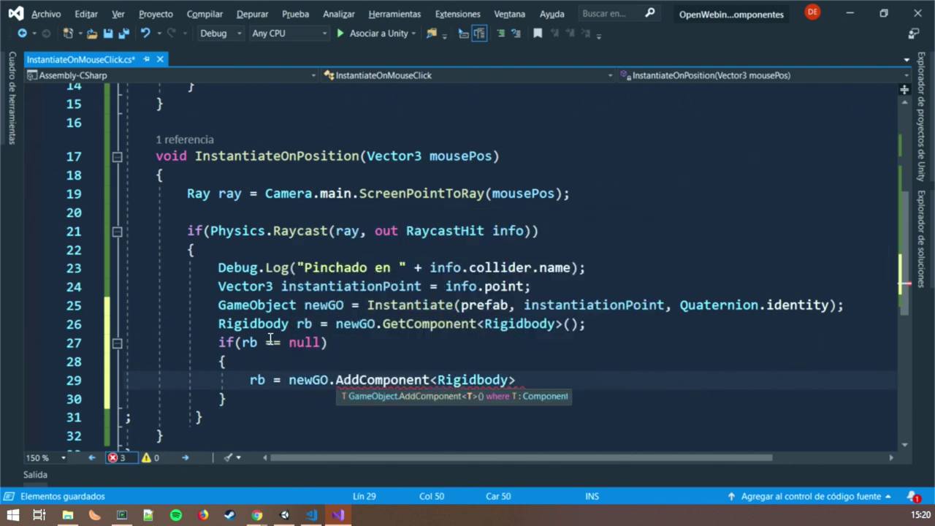
pyautogui.write('>();')
pyautogui.press('Down')
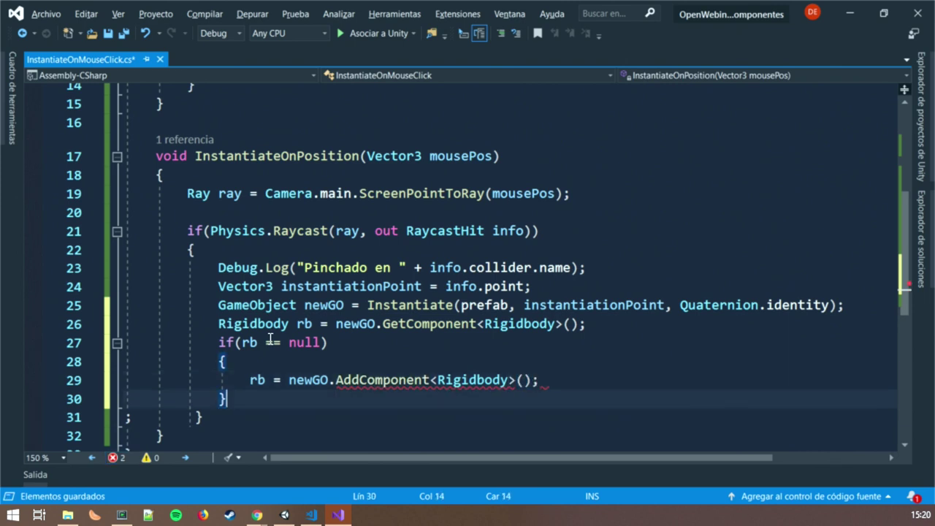
pyautogui.press('Return')
pyautogui.press('Return')
pyautogui.write('r')
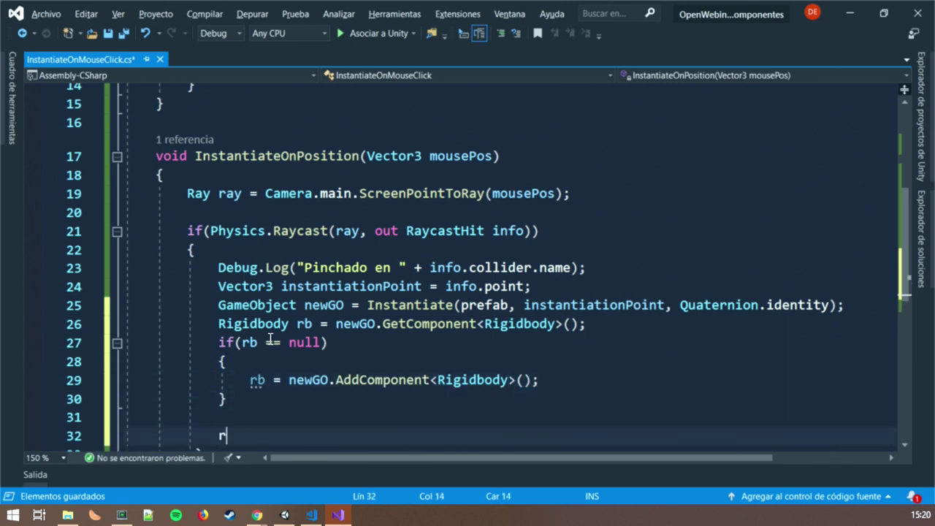
# - Finish the line rb.mass = 10f;, save, and delete the stray semicolon on line 33
pyautogui.write('b.')
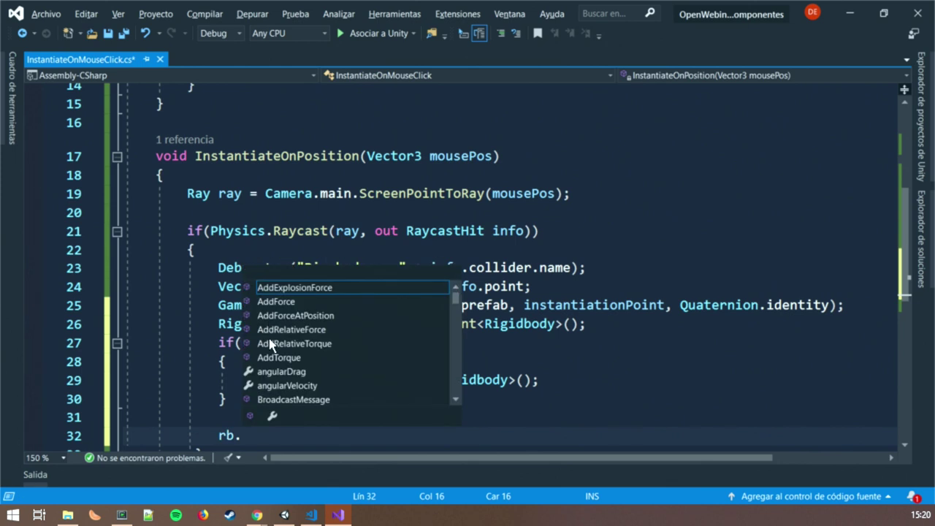
pyautogui.write('mass = ')
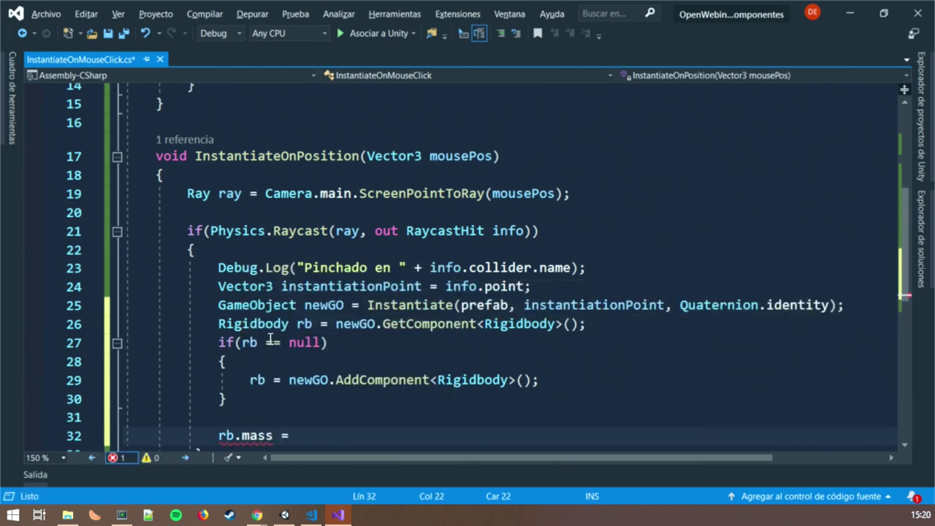
pyautogui.write('10f')
pyautogui.write(';')
pyautogui.hotkey('ctrl', 's')
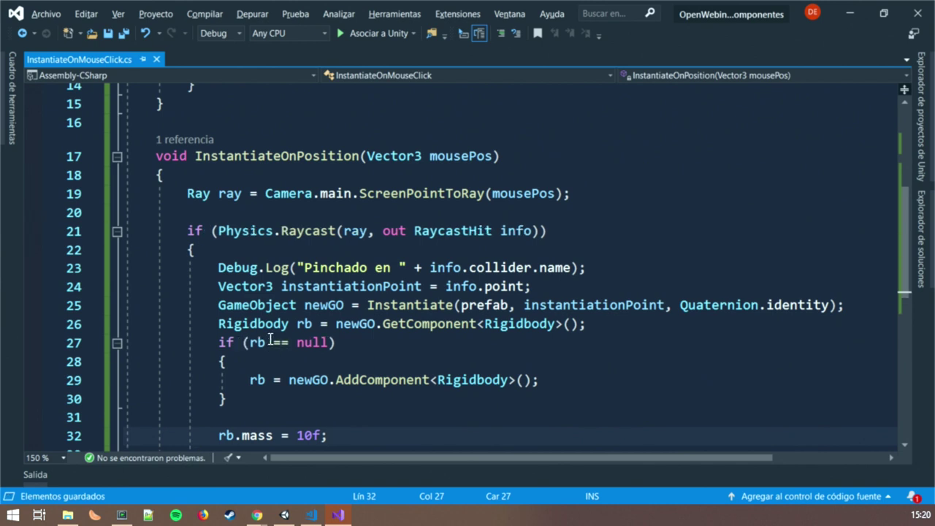
pyautogui.click(401, 323)
pyautogui.scroll(-1, 400, 323)
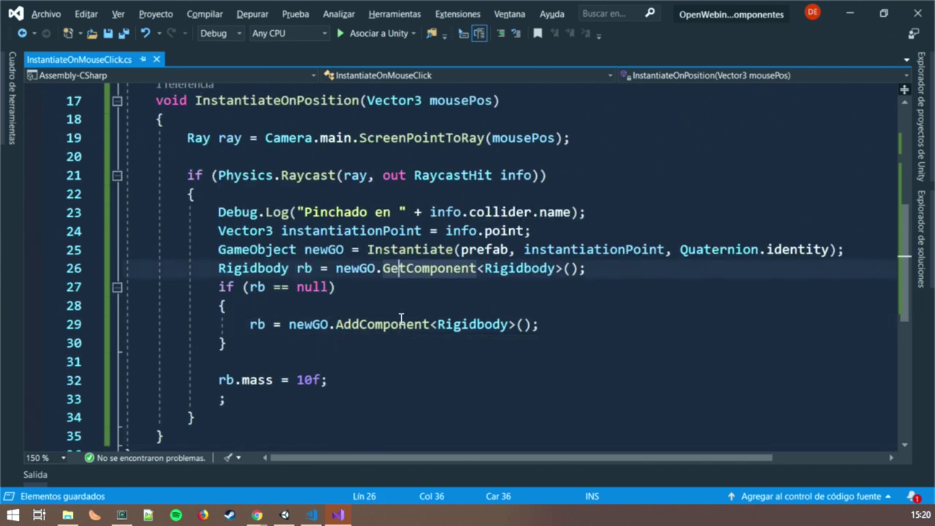
pyautogui.click(271, 397)
pyautogui.press('BackSpace')
pyautogui.press('BackSpace')
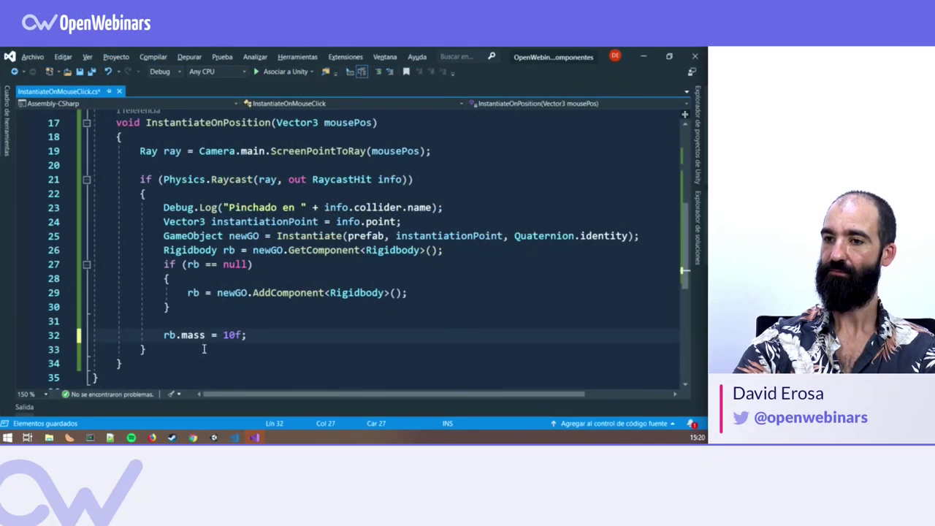
pyautogui.hotkey('alt', 'Tab')
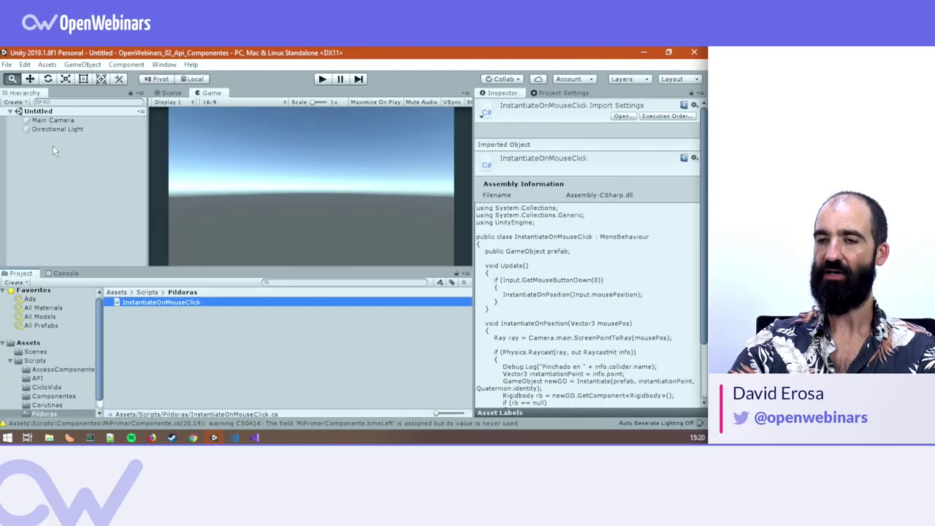
# - Add a cube to the scene and set its X and Z scale to 10
pyautogui.rightClick(53, 136)
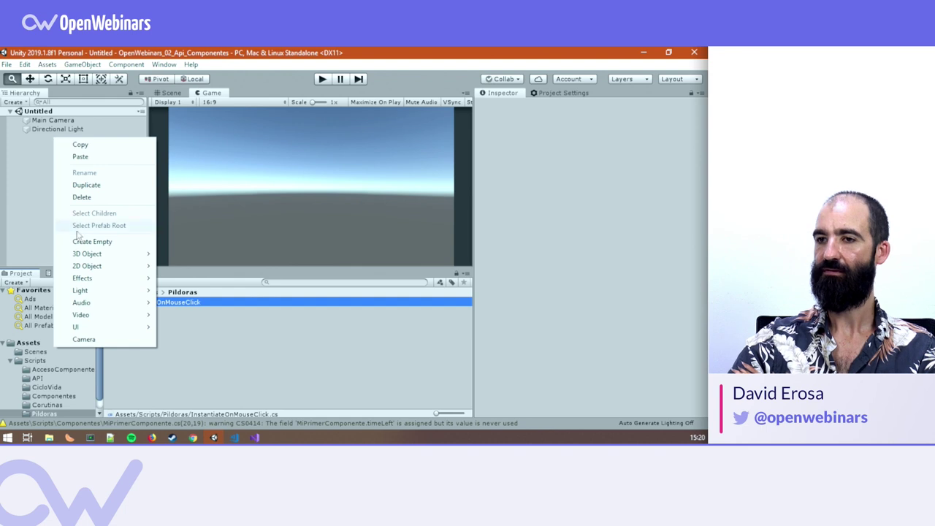
pyautogui.moveTo(109, 254)
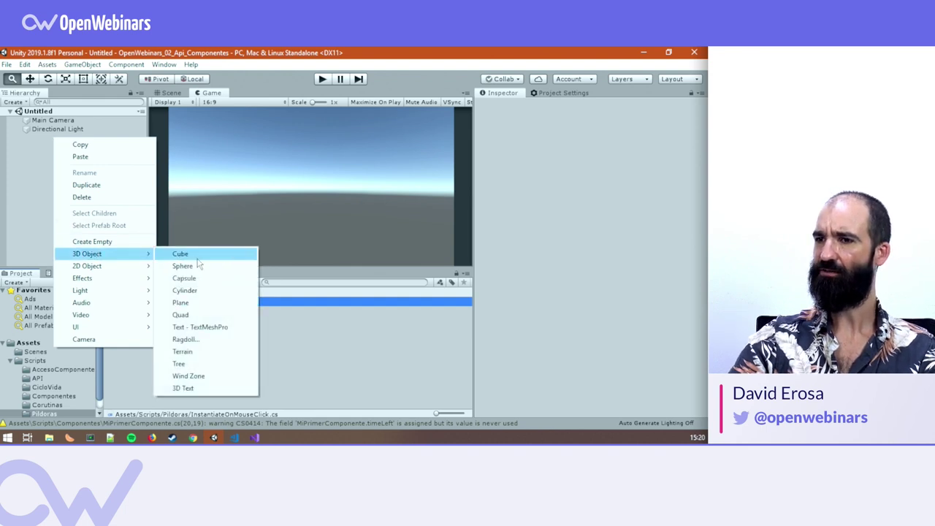
pyautogui.click(175, 254)
pyautogui.click(170, 93)
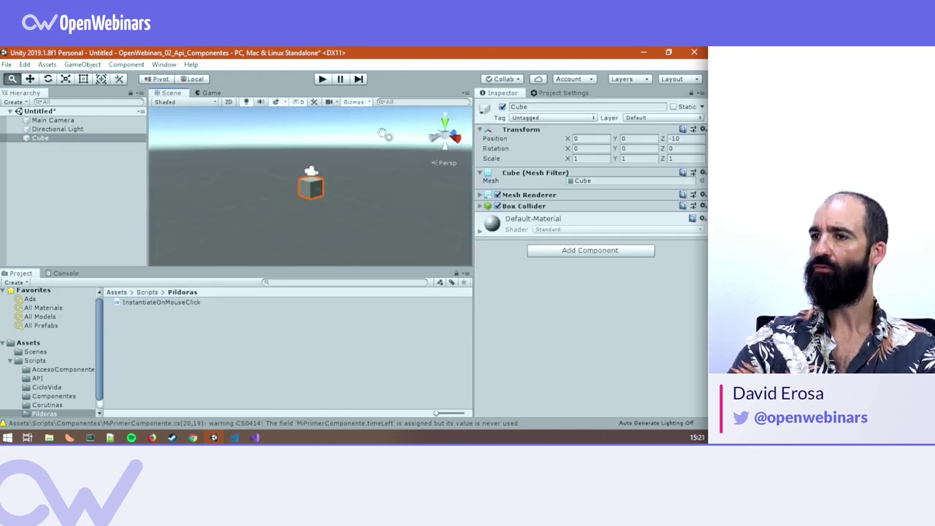
pyautogui.click(585, 159)
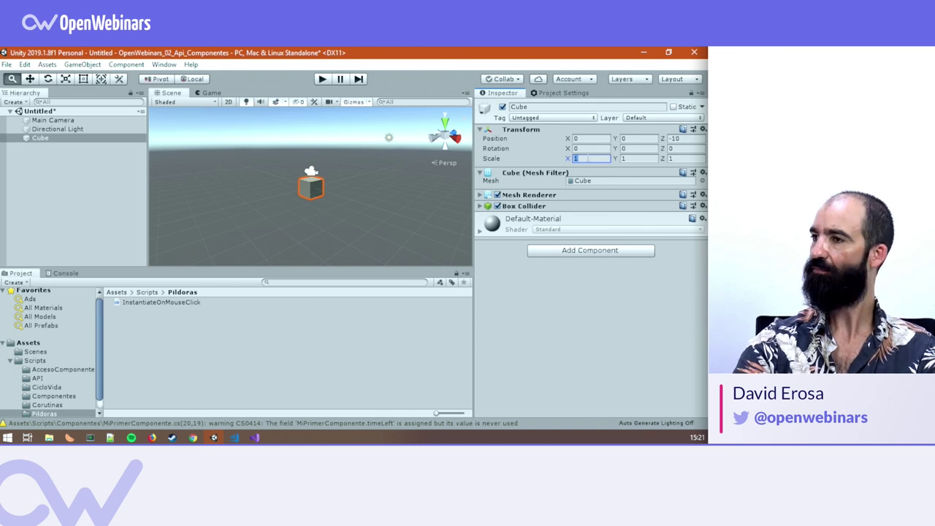
pyautogui.write('10')
pyautogui.press('Tab')
pyautogui.press('Tab')
pyautogui.write('10')
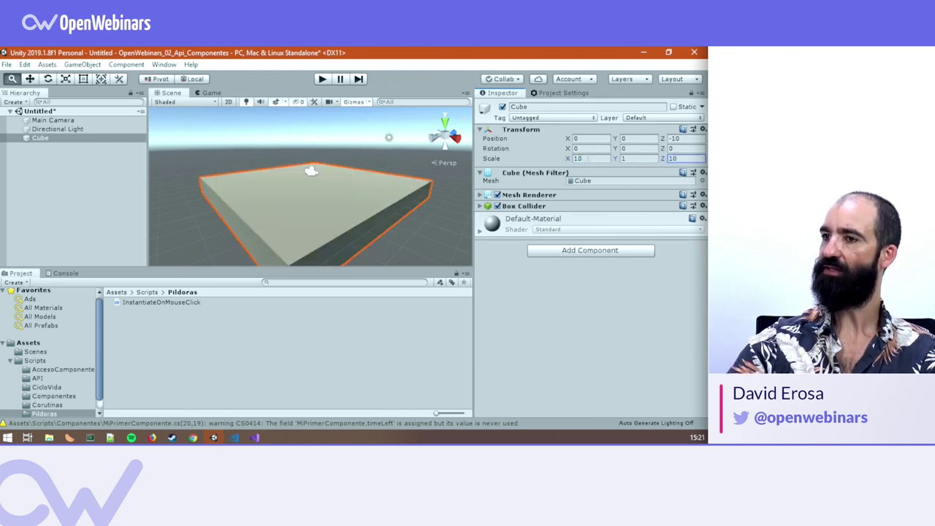
# - Align the Main Camera with a scene view looking down onto the slab
pyautogui.click(52, 120)
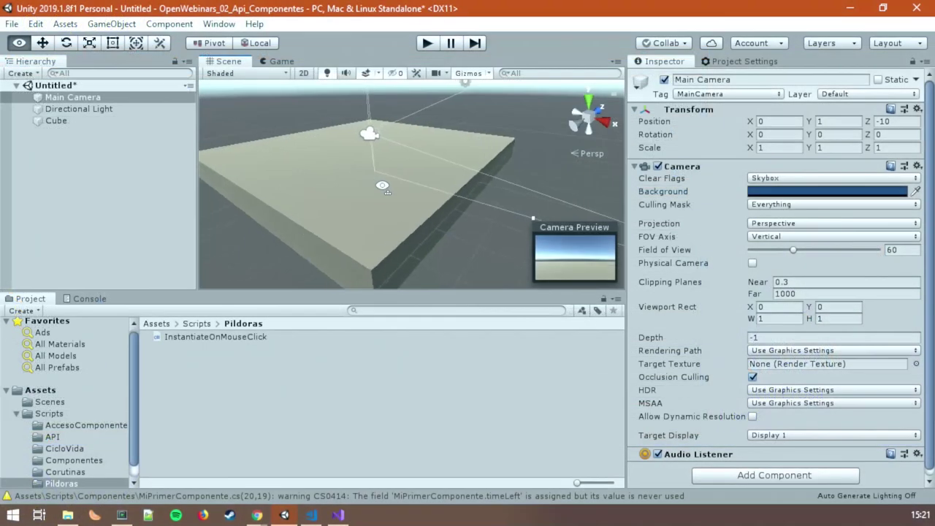
pyautogui.moveTo(241, 158)
pyautogui.keyDown('alt'); pyautogui.mouseDown()
pyautogui.moveTo(431, 196)
pyautogui.moveTo(436, 243)
pyautogui.mouseUp(); pyautogui.keyUp('alt')
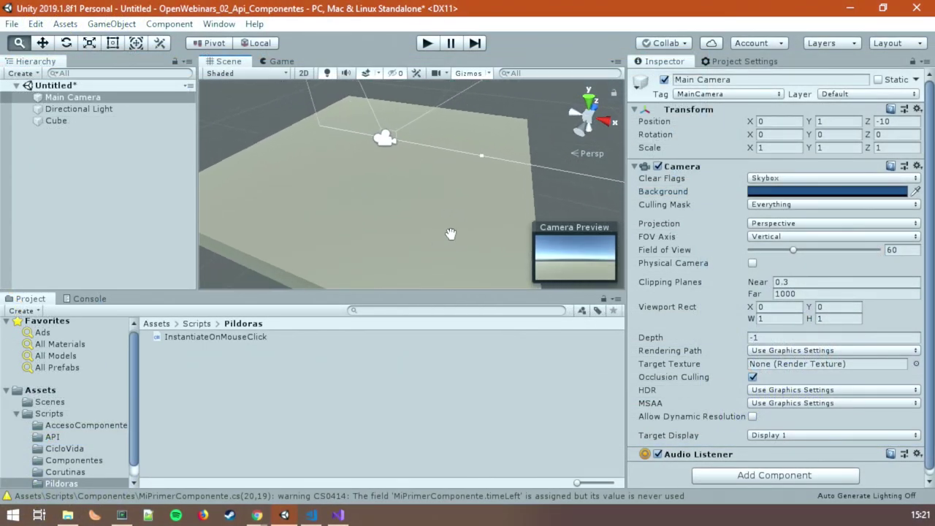
pyautogui.hotkey('ctrl', 'shift', 'f')
pyautogui.moveTo(453, 210); pyautogui.dragTo(433, 202, button='right')
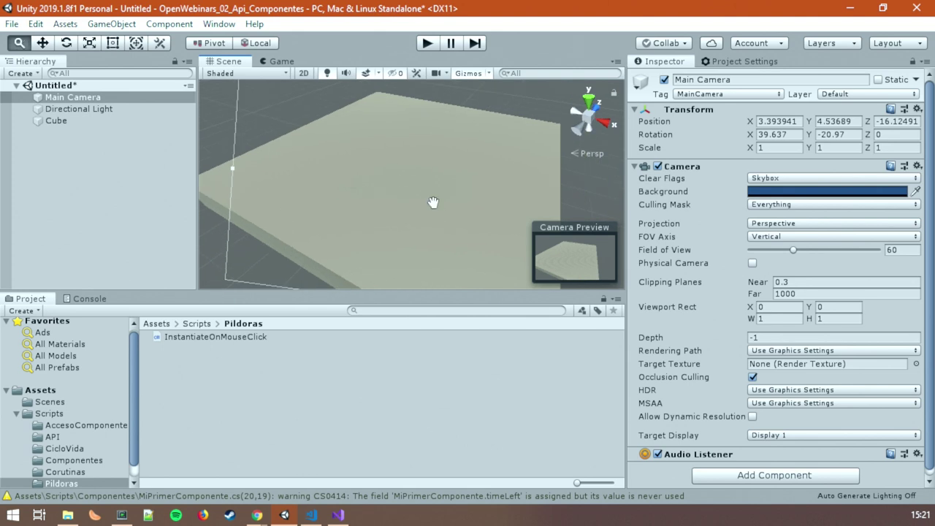
pyautogui.hotkey('ctrl', 'shift', 'f')
# - Rename the cube to Ground and add an empty GameObject
pyautogui.click(63, 119)
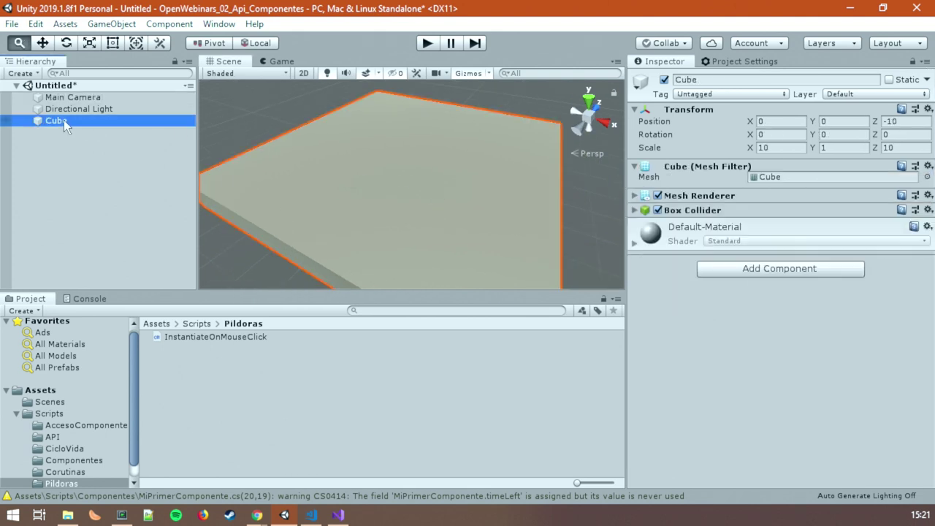
pyautogui.press('F2')
pyautogui.write('Ground')
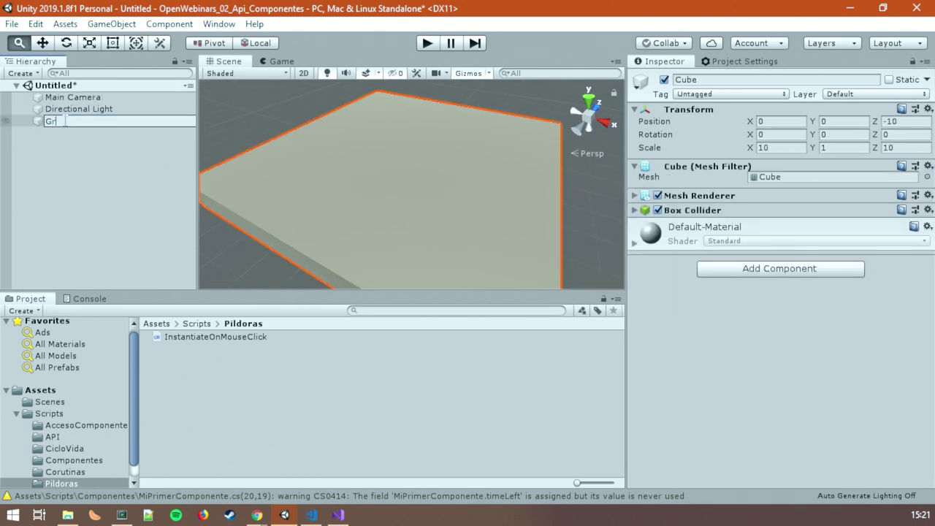
pyautogui.press('Return')
pyautogui.rightClick(72, 180)
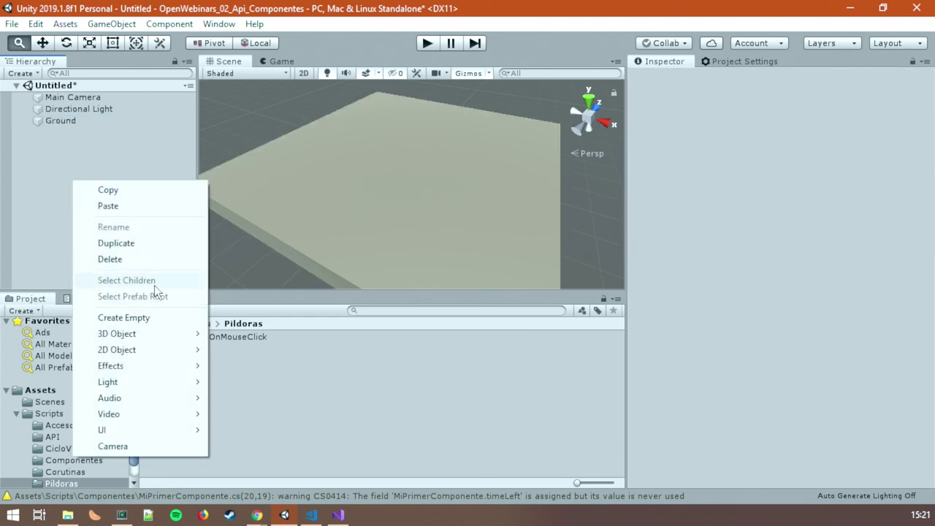
pyautogui.click(152, 315)
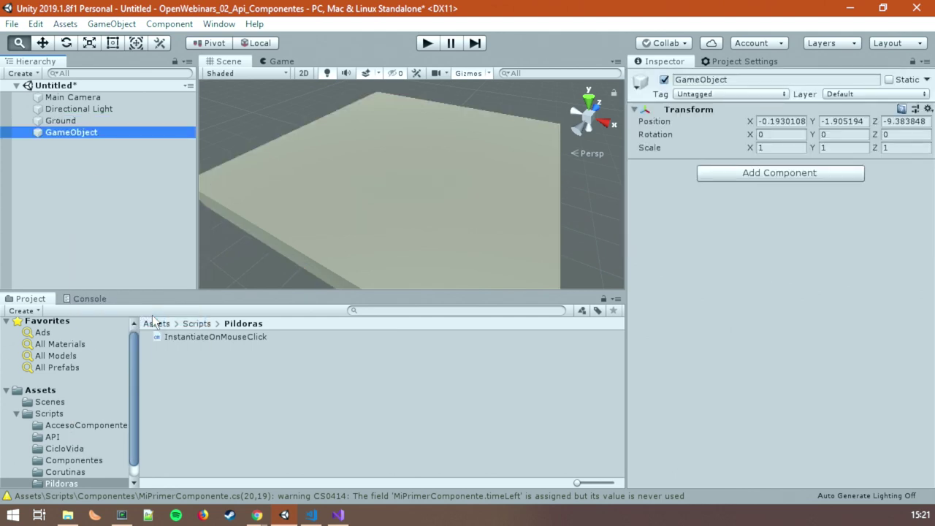
# - Rename the empty object to Instanciador and attach the InstantiateOnMouseClick script
pyautogui.press('F2')
pyautogui.write('Instanciado')
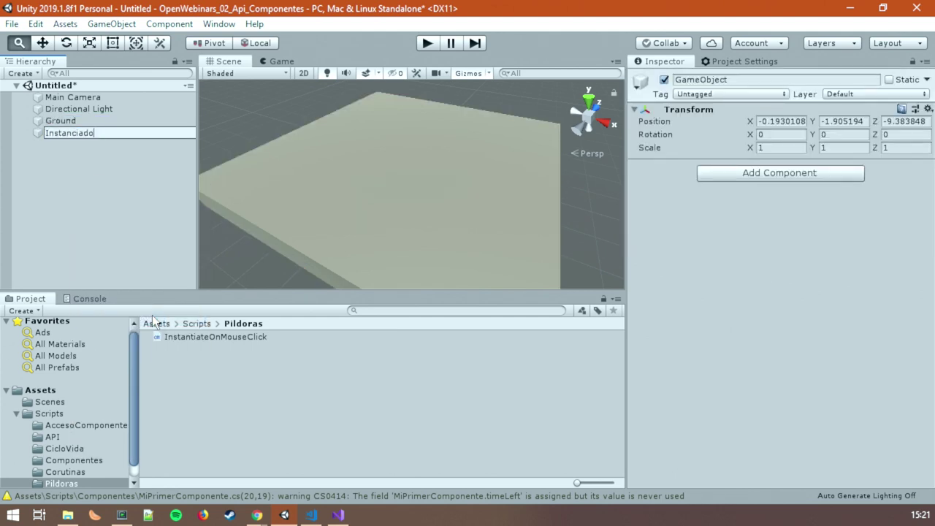
pyautogui.write('r')
pyautogui.press('Return')
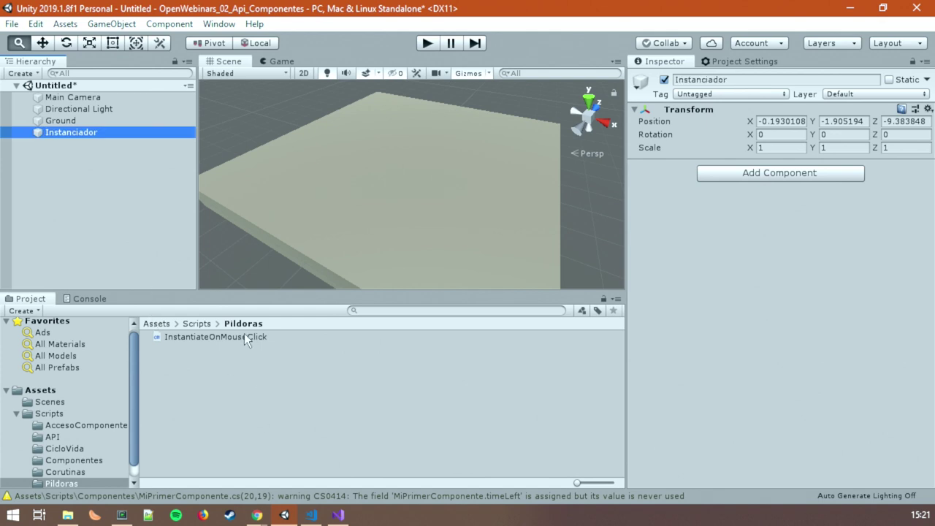
pyautogui.moveTo(244, 336); pyautogui.dragTo(762, 255)
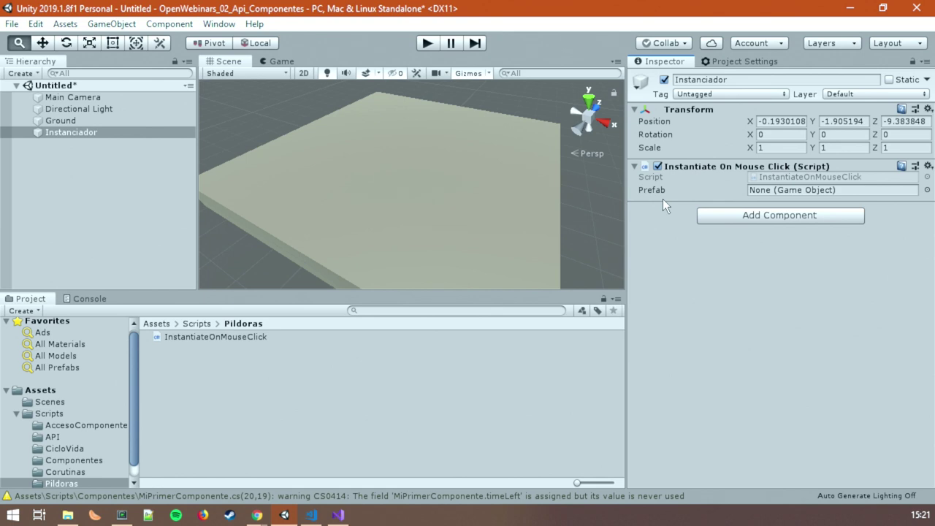
# - Assign the Cube prefab from Assets to the script's Prefab field
pyautogui.scroll(-1, 66, 403)
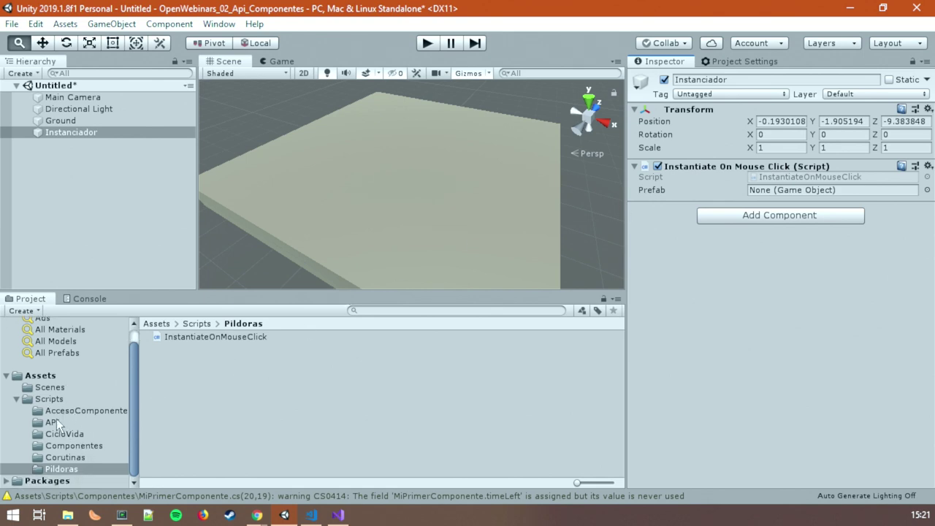
pyautogui.click(54, 421)
pyautogui.click(51, 388)
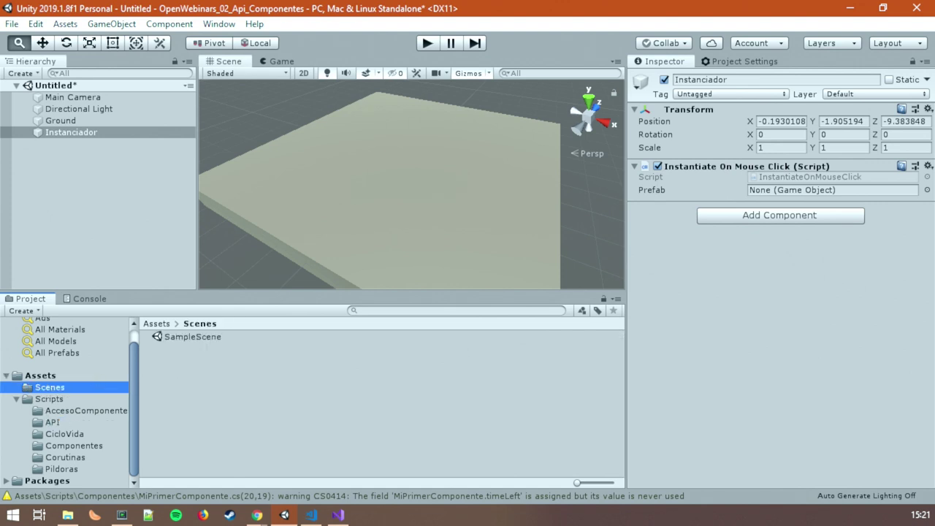
pyautogui.click(40, 376)
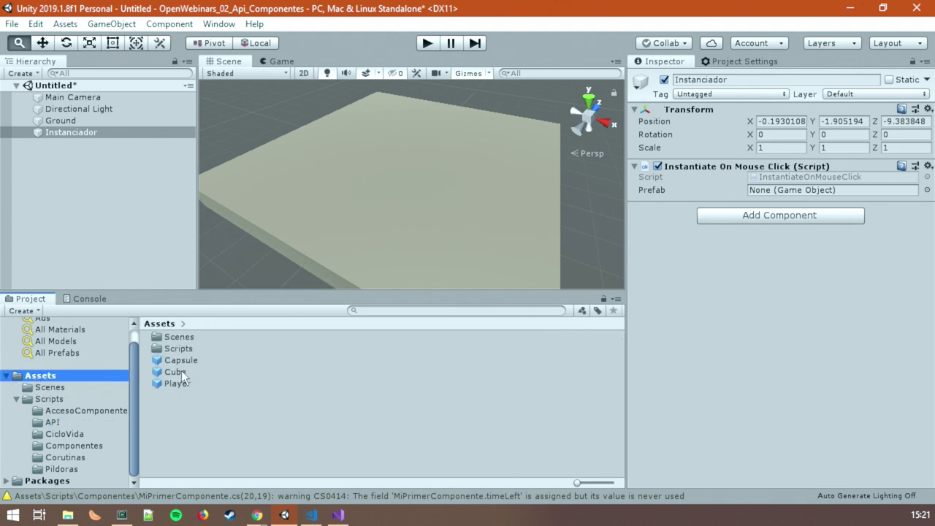
pyautogui.moveTo(181, 371); pyautogui.dragTo(792, 191)
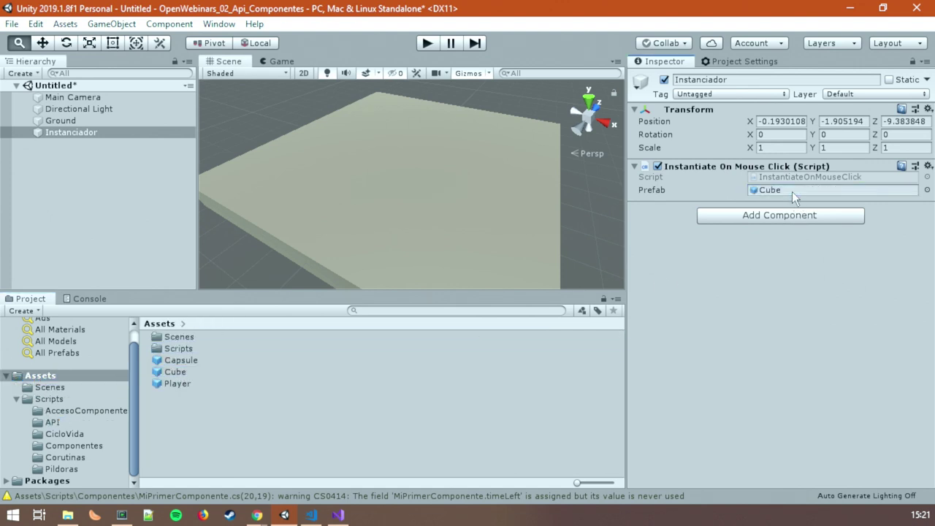
pyautogui.click(202, 372)
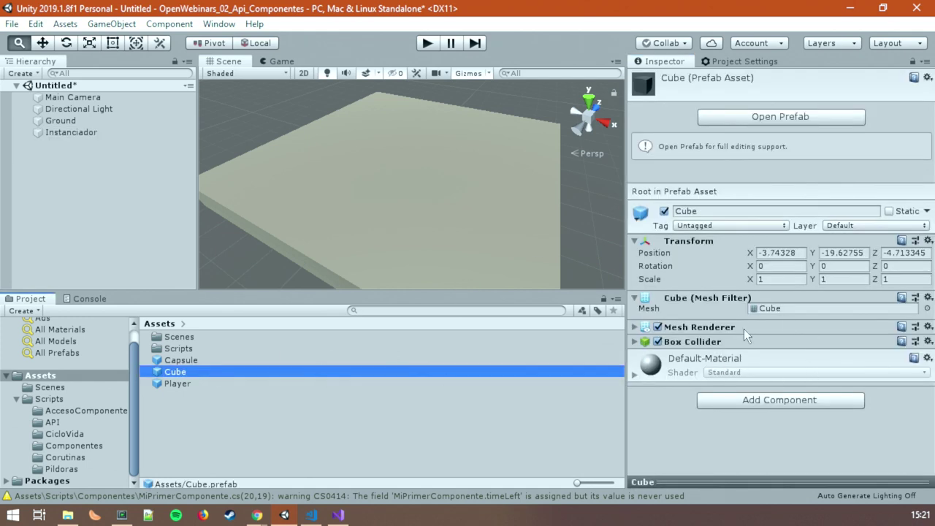
pyautogui.click(74, 134)
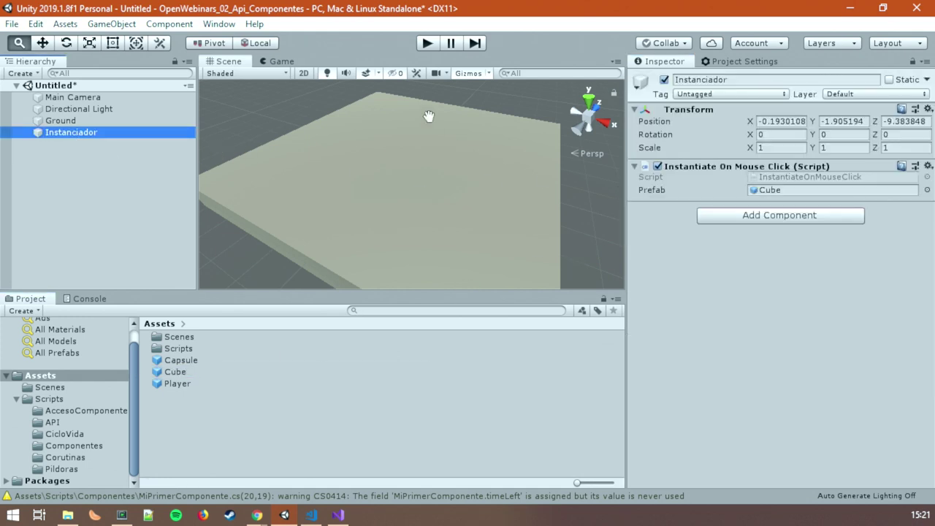
# - Play the scene, click thirteen spots on Ground to spawn cubes, then stop
pyautogui.click(427, 43)
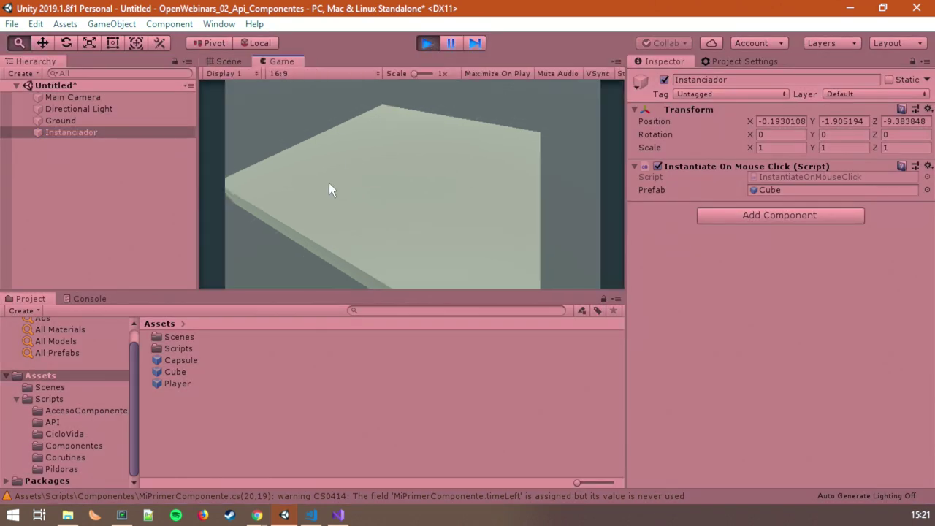
pyautogui.click(392, 121)
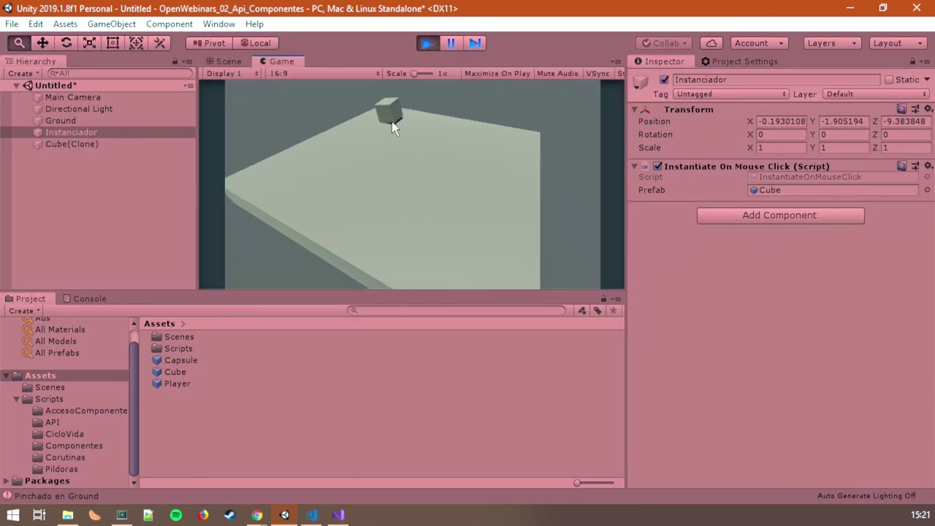
pyautogui.click(314, 162)
pyautogui.click(360, 190)
pyautogui.click(274, 181)
pyautogui.click(428, 188)
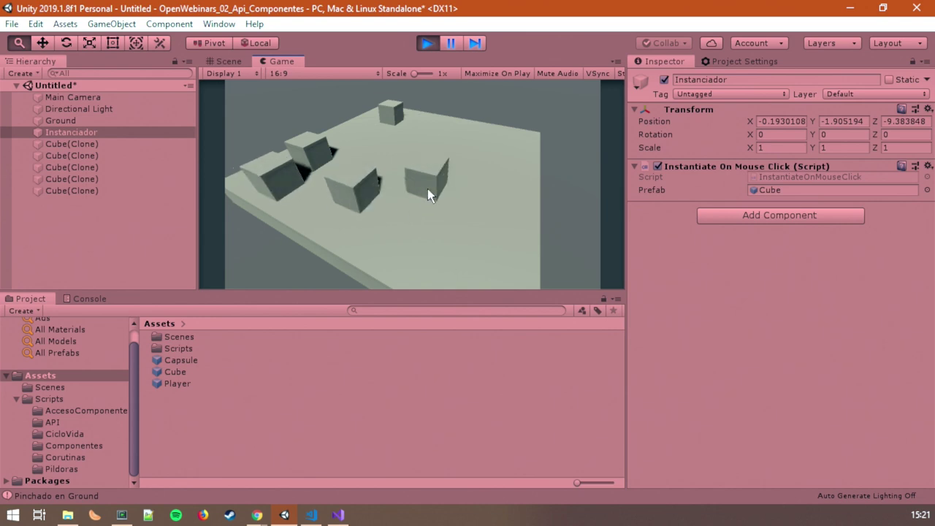
pyautogui.click(403, 222)
pyautogui.click(529, 156)
pyautogui.click(495, 243)
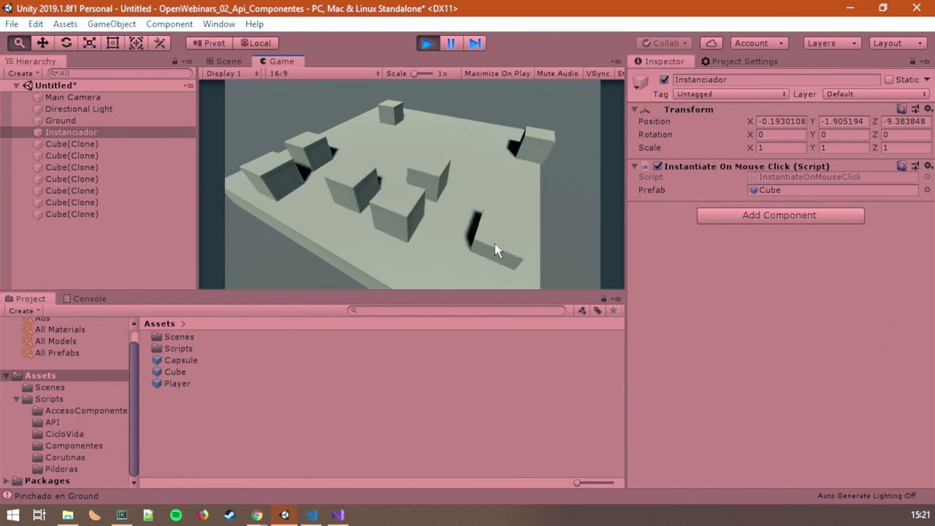
pyautogui.click(450, 243)
pyautogui.click(448, 134)
pyautogui.click(400, 146)
pyautogui.click(367, 132)
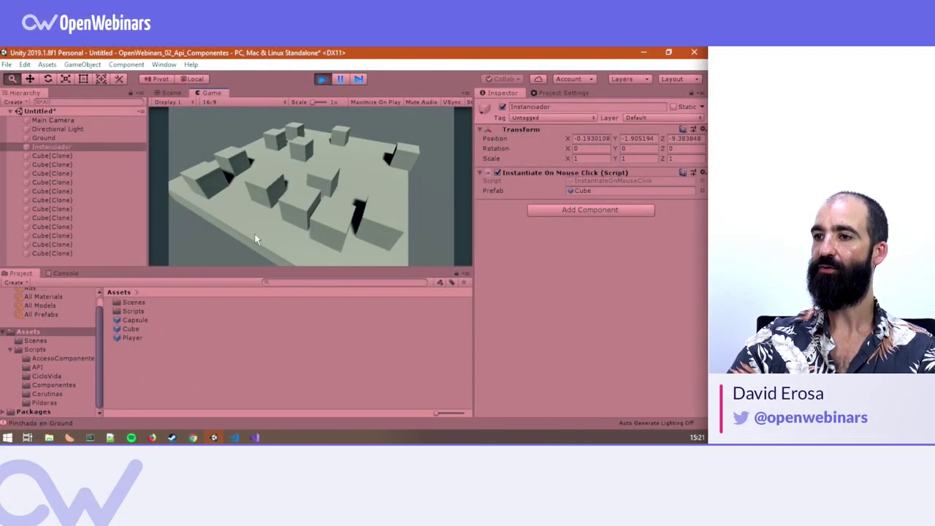
pyautogui.click(244, 220)
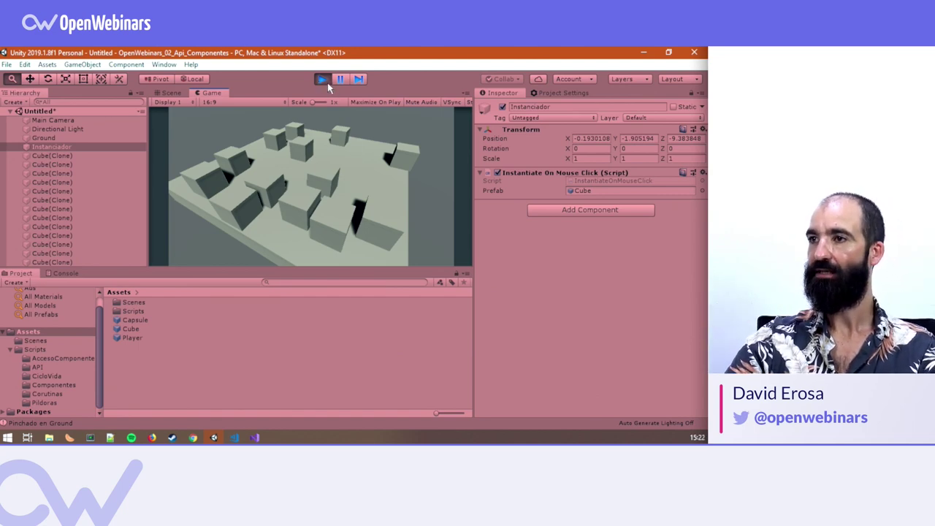
pyautogui.click(327, 85)
# - Insert Debug.Break(); above the Debug.Log line in the raycast block and save
pyautogui.hotkey('alt', 'Tab')
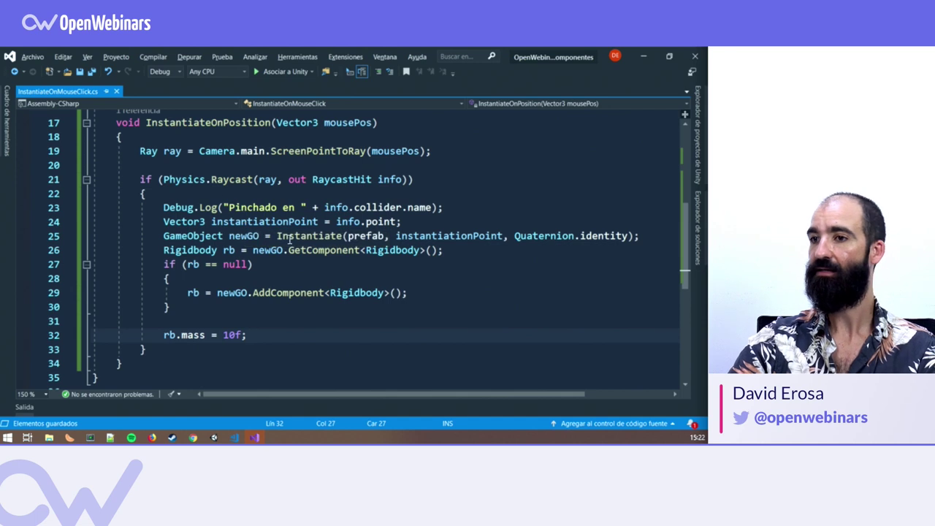
pyautogui.click(187, 193)
pyautogui.press('Return')
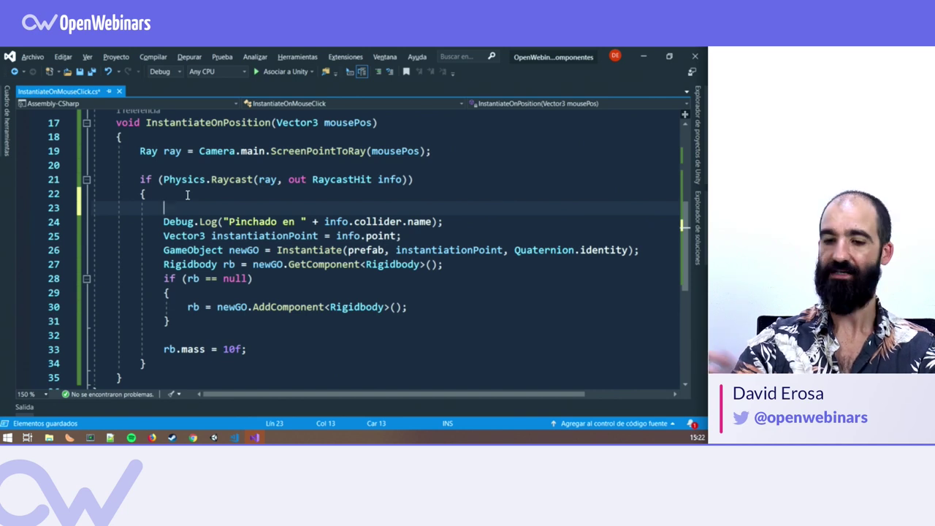
pyautogui.write('Debug.Bre')
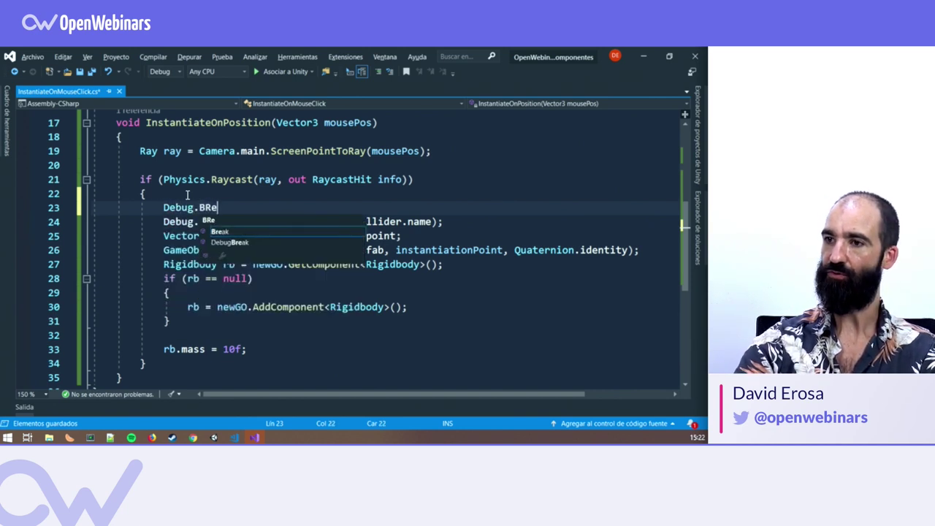
pyautogui.write('ak();')
pyautogui.hotkey('ctrl', 's')
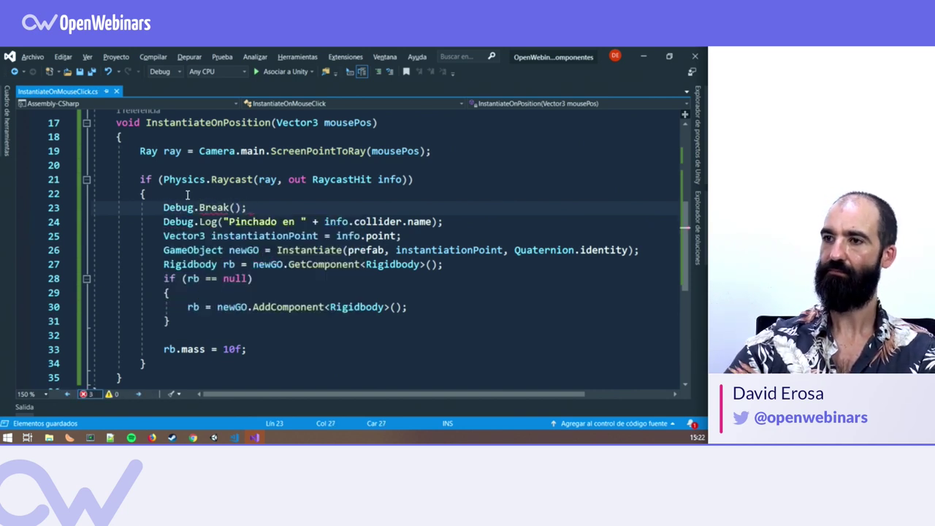
# - Play, spawn a cube to trigger the break, and frame the paused Cube(Clone)
pyautogui.hotkey('alt', 'Tab')
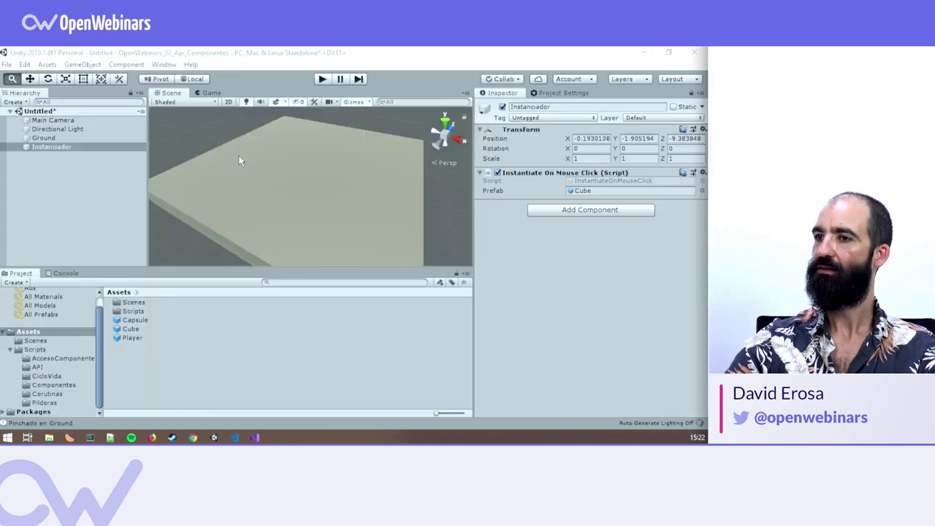
pyautogui.click(324, 79)
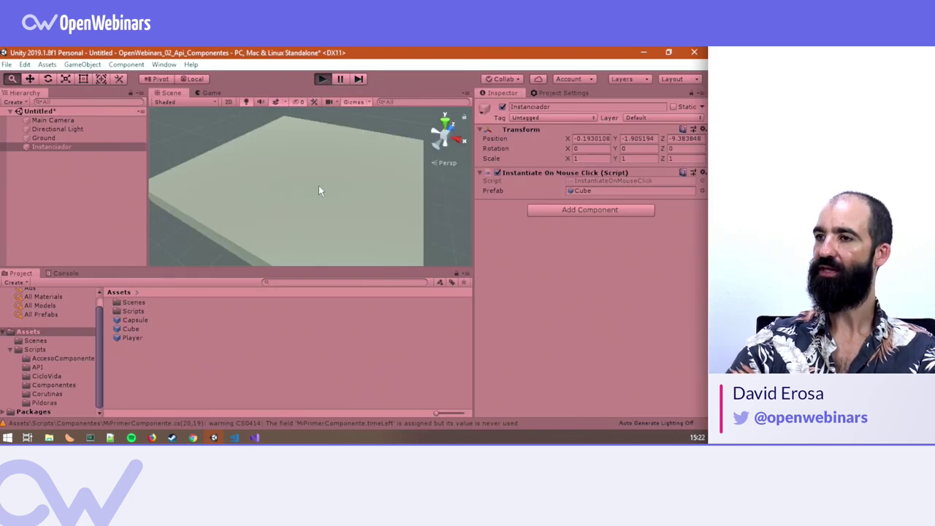
pyautogui.click(278, 188)
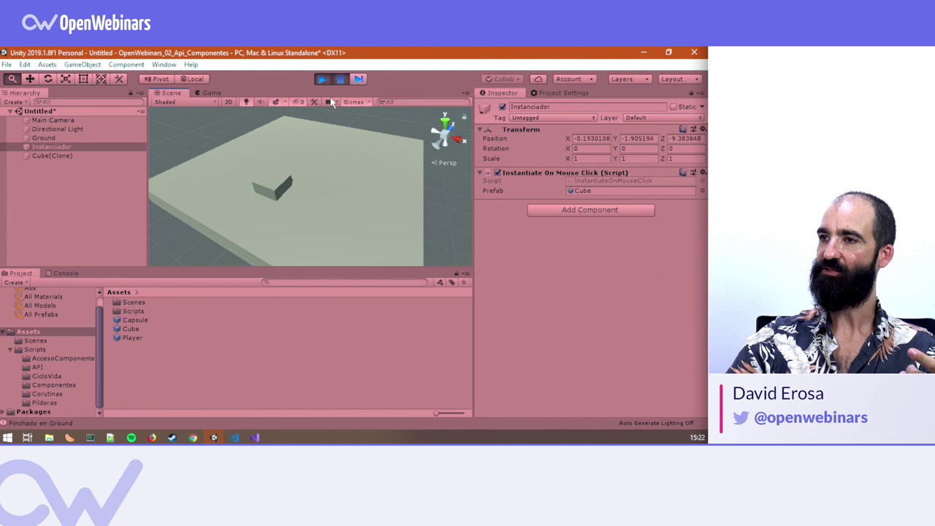
pyautogui.click(204, 93)
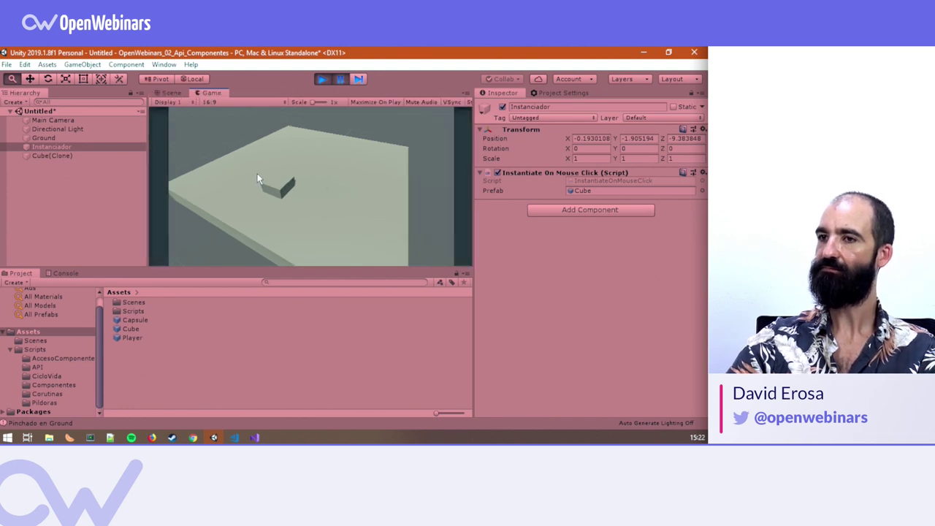
pyautogui.click(178, 93)
pyautogui.moveTo(359, 195); pyautogui.dragTo(222, 154)
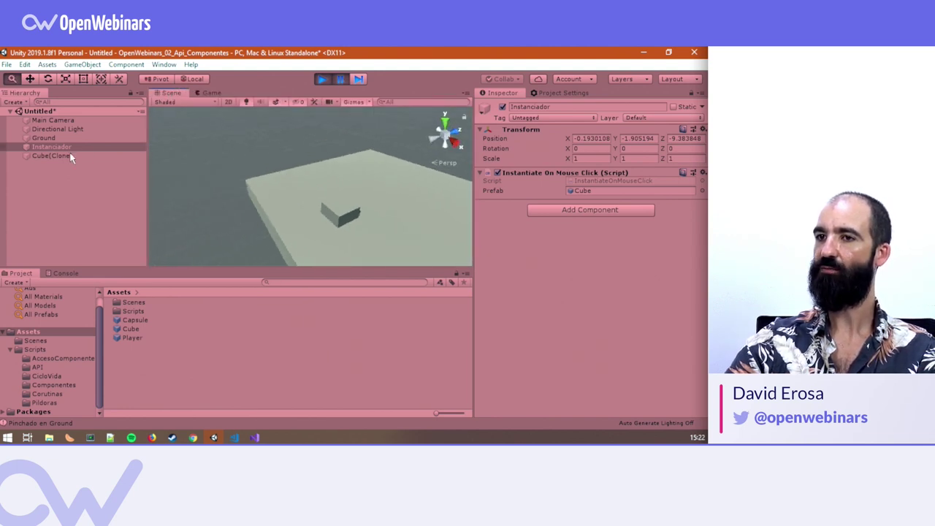
pyautogui.doubleClick(51, 156)
pyautogui.moveTo(350, 197); pyautogui.dragTo(341, 119)
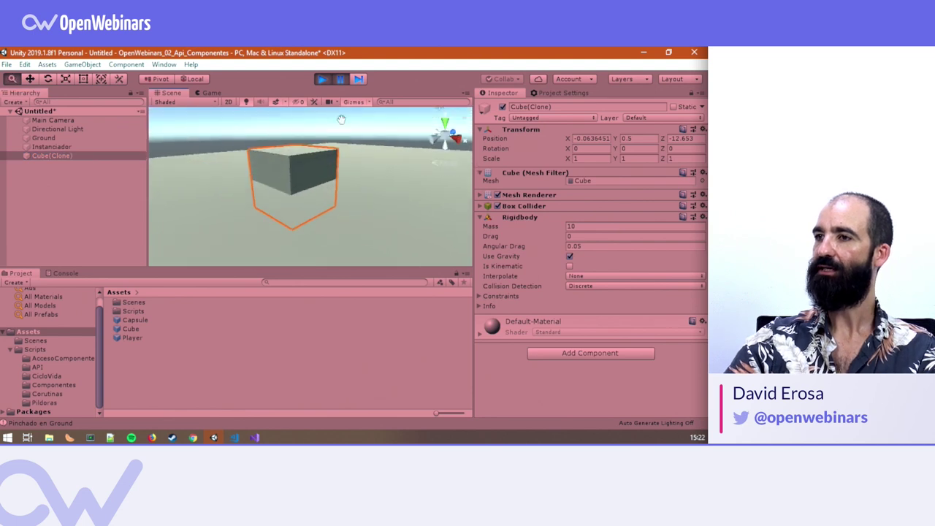
# - Step the paused game forward ten frames to watch the cube fall
pyautogui.click(359, 80)
pyautogui.click(359, 80)
pyautogui.click(359, 80)
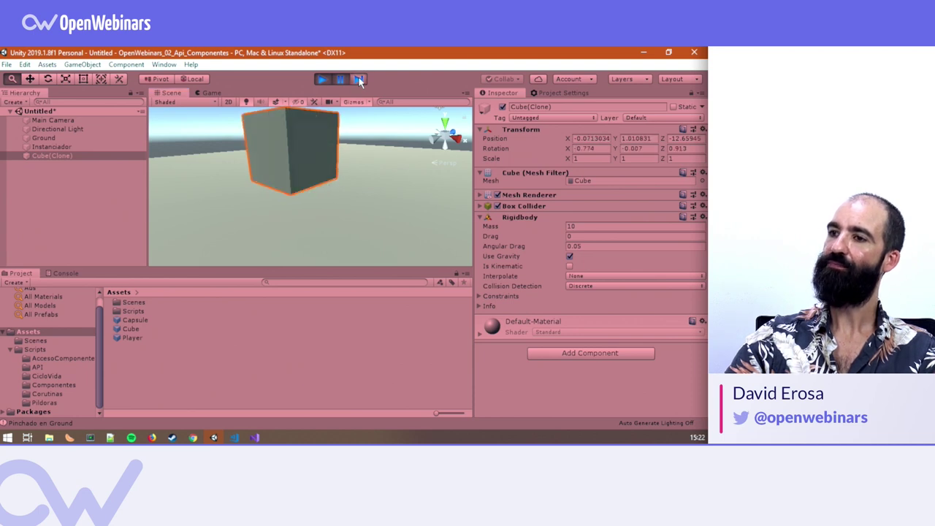
pyautogui.click(358, 81)
pyautogui.click(358, 80)
pyautogui.click(359, 80)
pyautogui.click(359, 80)
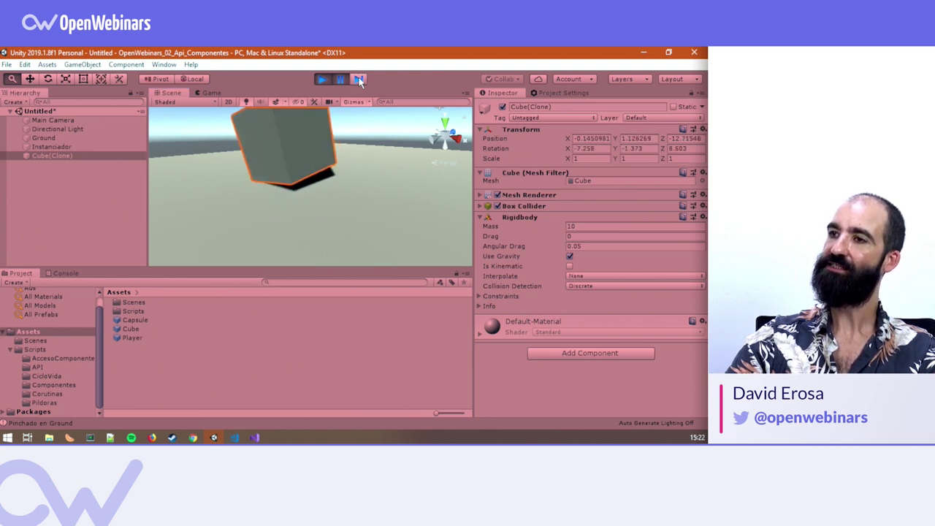
pyautogui.click(359, 80)
pyautogui.click(359, 80)
pyautogui.click(359, 81)
pyautogui.click(358, 81)
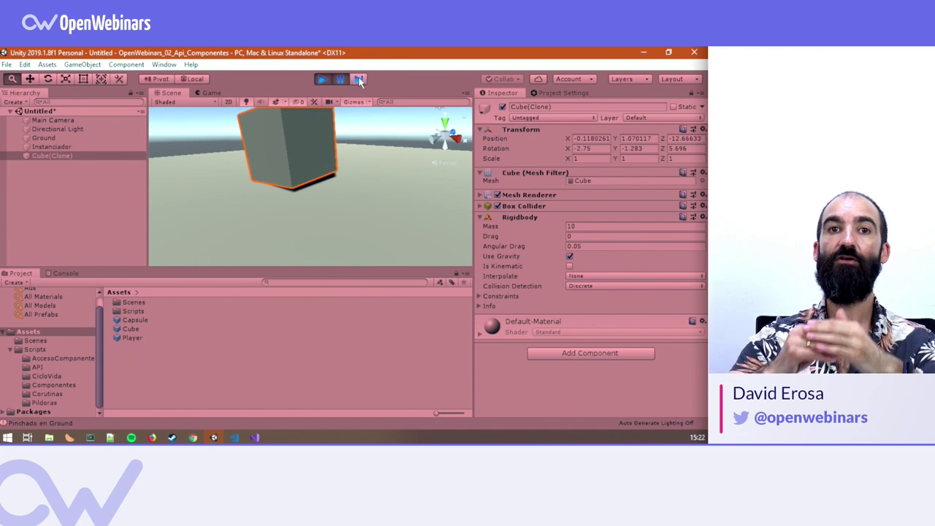
# - Stop play and comment out the line as //Debug.Break();
pyautogui.click(322, 79)
pyautogui.hotkey('alt', 'Tab')
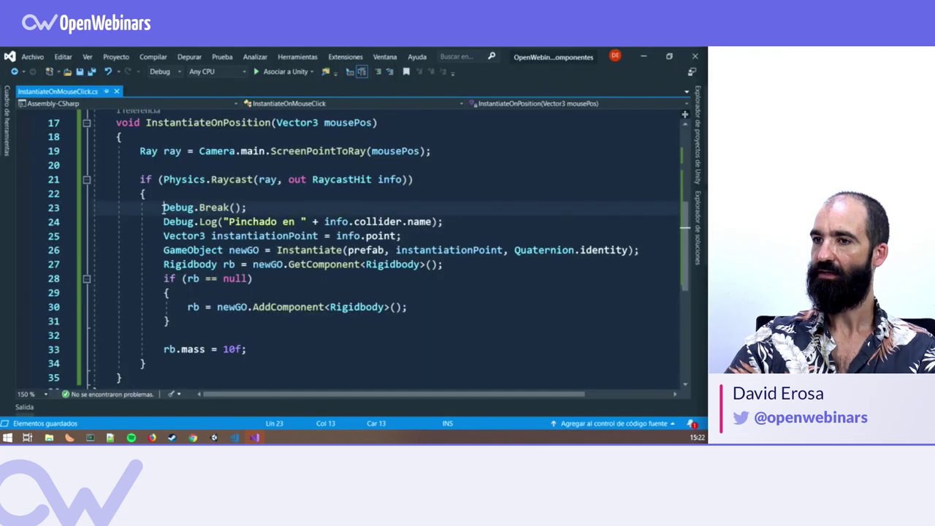
pyautogui.write('//')
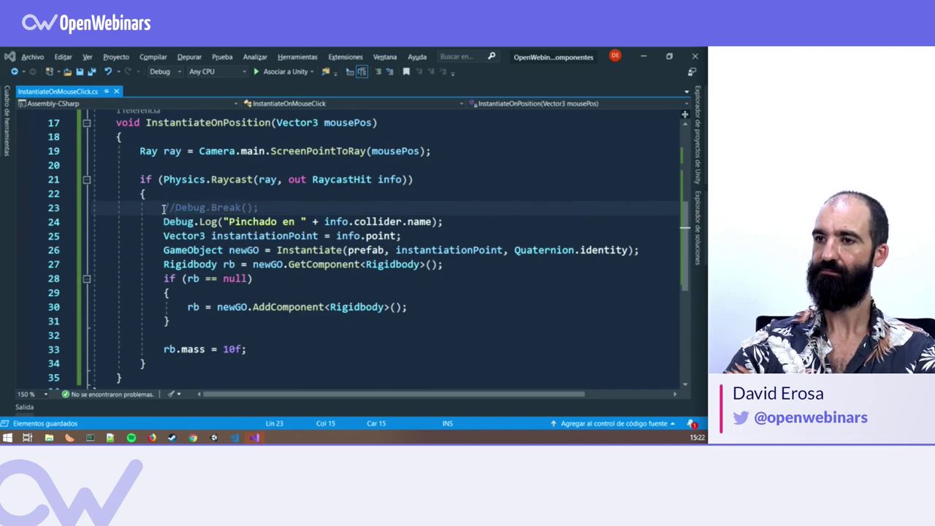
# - Play again and click Ground and existing cubes fifteen times, piling up tumbling cubes
pyautogui.hotkey('alt', 'Tab')
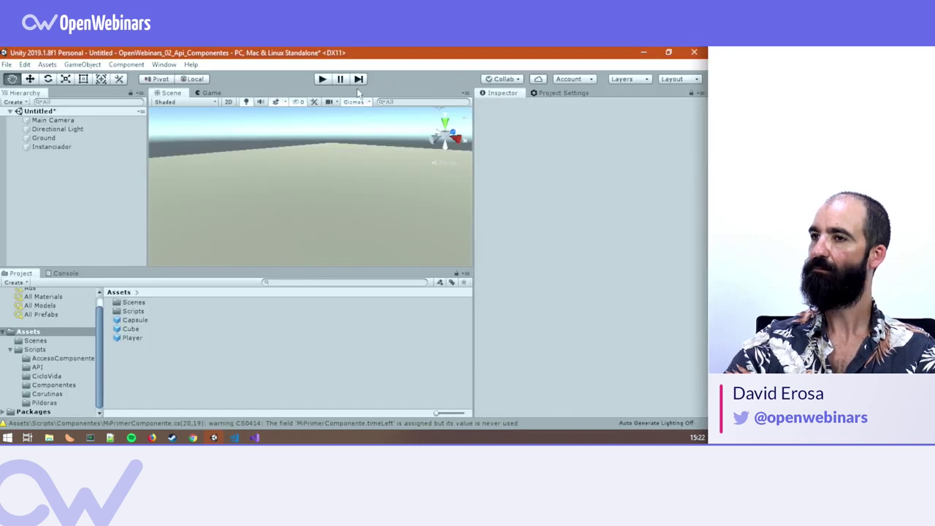
pyautogui.click(322, 79)
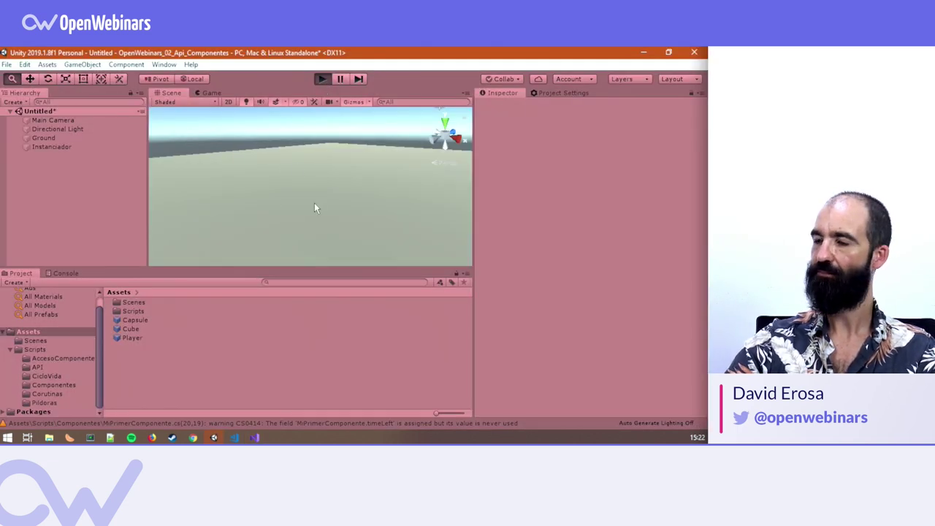
pyautogui.click(245, 184)
pyautogui.click(210, 191)
pyautogui.click(336, 213)
pyautogui.click(291, 199)
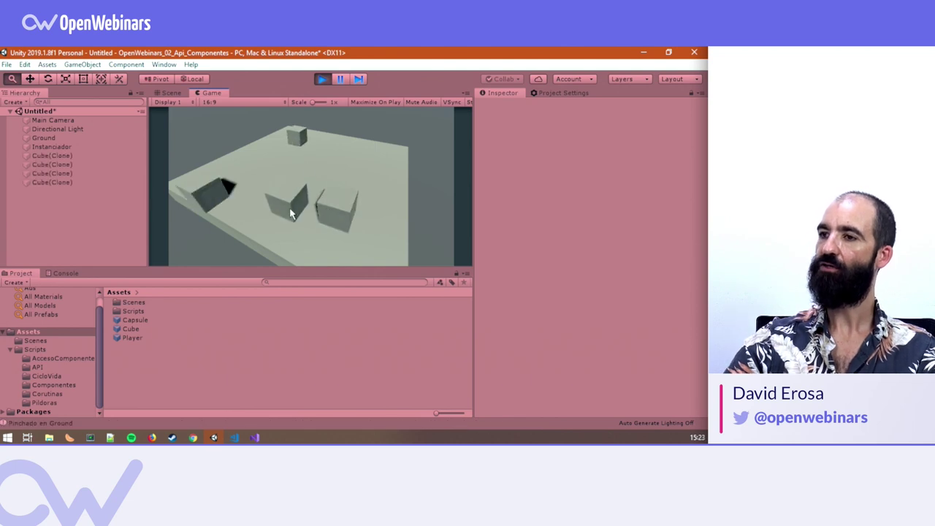
pyautogui.click(263, 157)
pyautogui.click(369, 152)
pyautogui.click(262, 157)
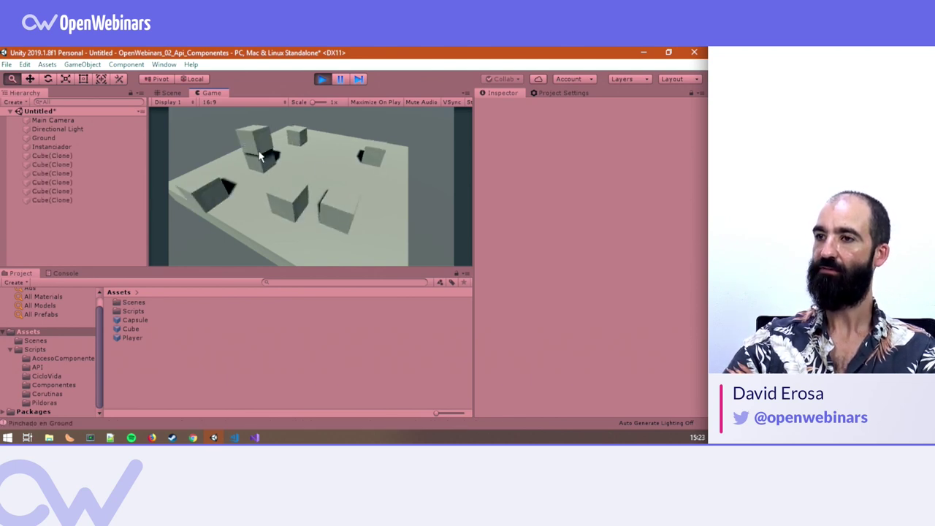
pyautogui.click(210, 191)
pyautogui.click(209, 194)
pyautogui.click(247, 206)
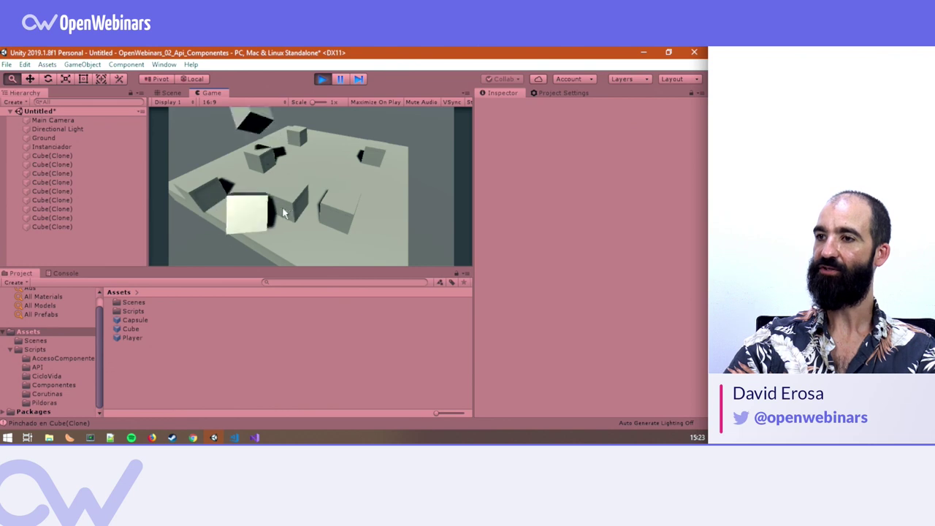
pyautogui.click(333, 213)
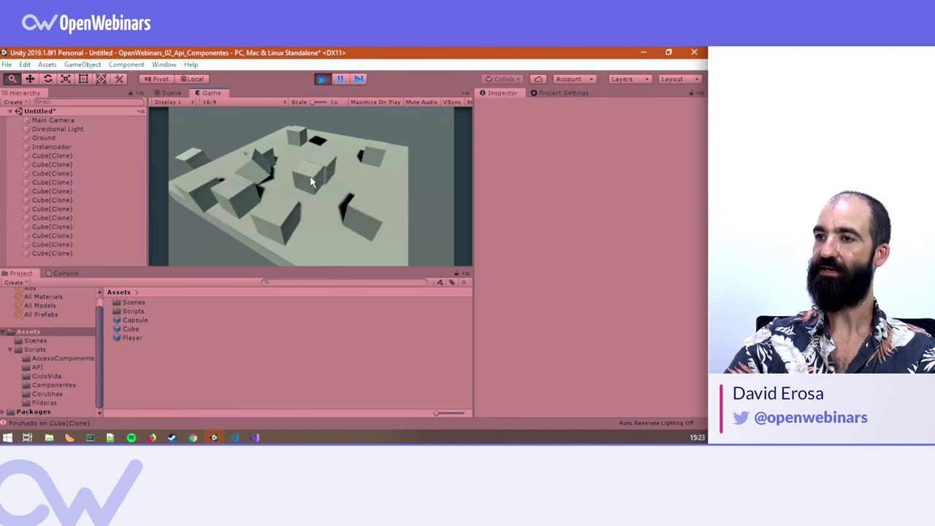
pyautogui.click(332, 214)
pyautogui.click(255, 175)
pyautogui.click(256, 175)
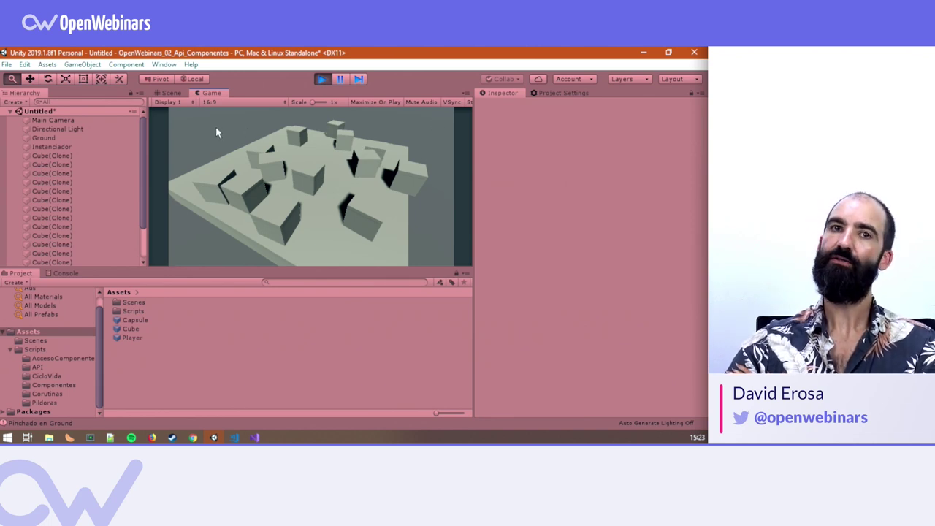
pyautogui.click(322, 207)
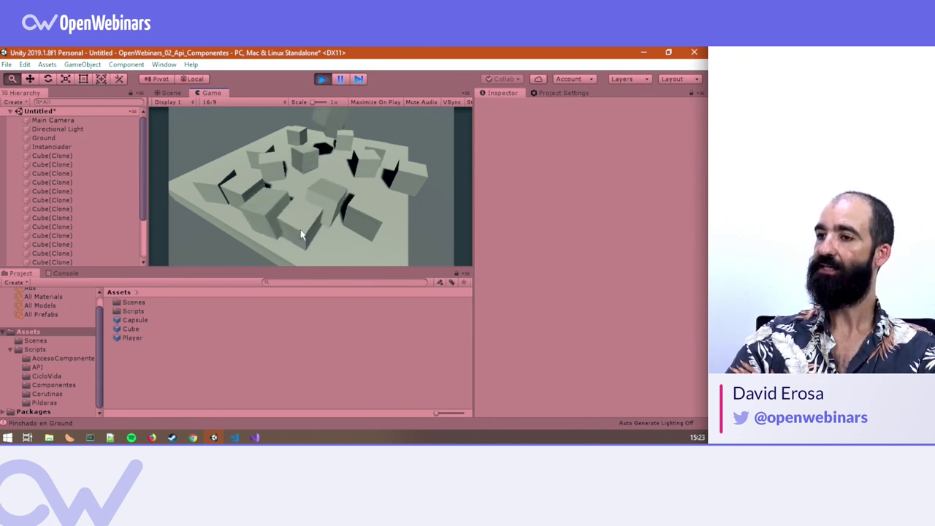